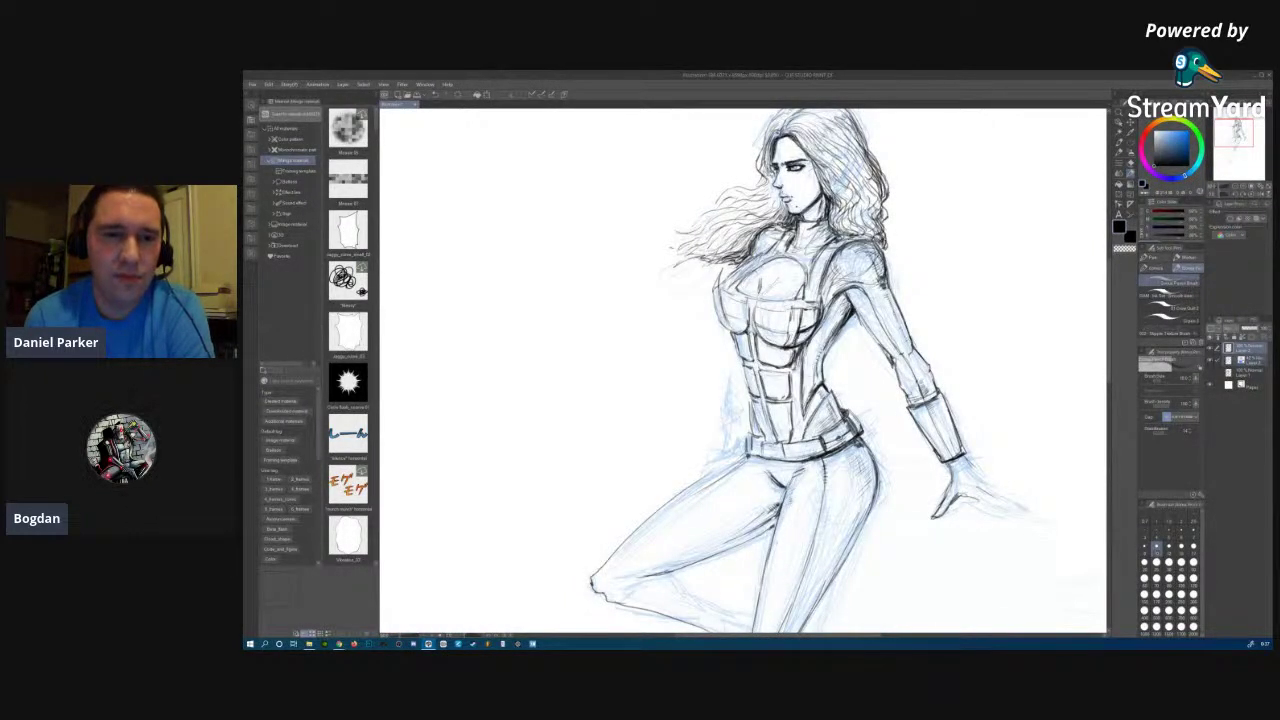
Erase and redraw the bent leg's lower outline where it meets the standing leg, following the blue sketch.
key(e)
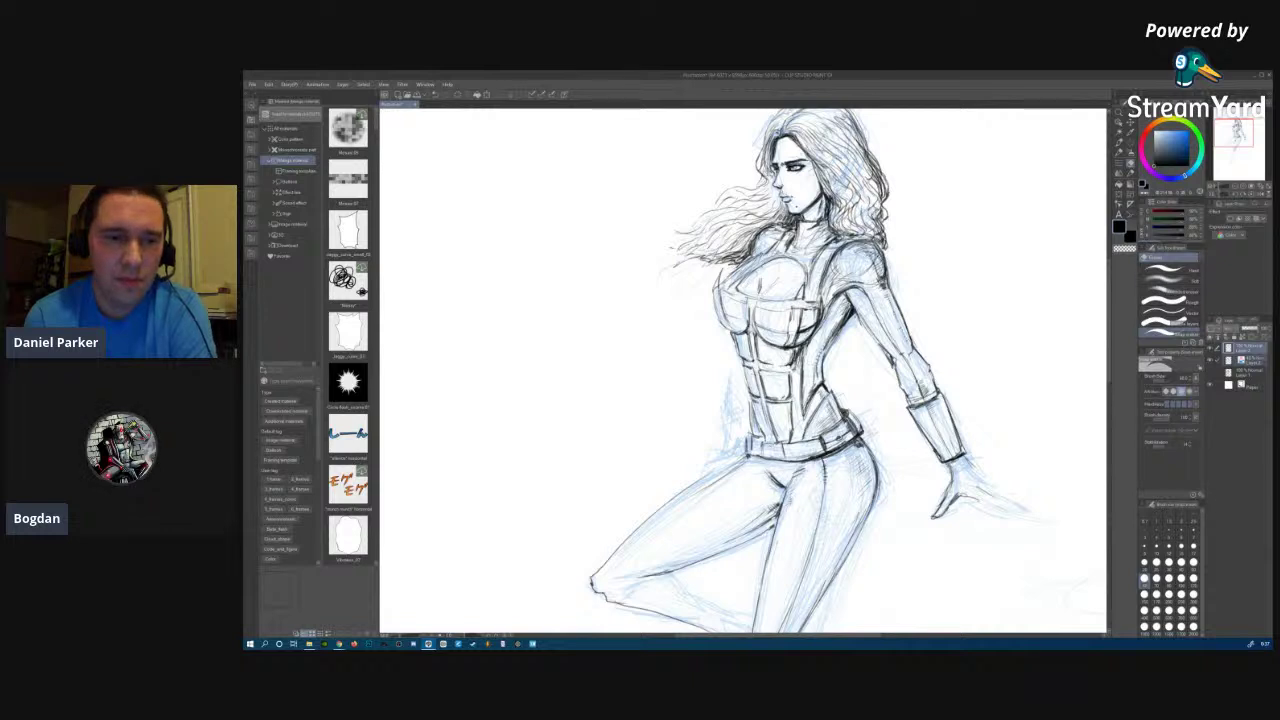
key(p)
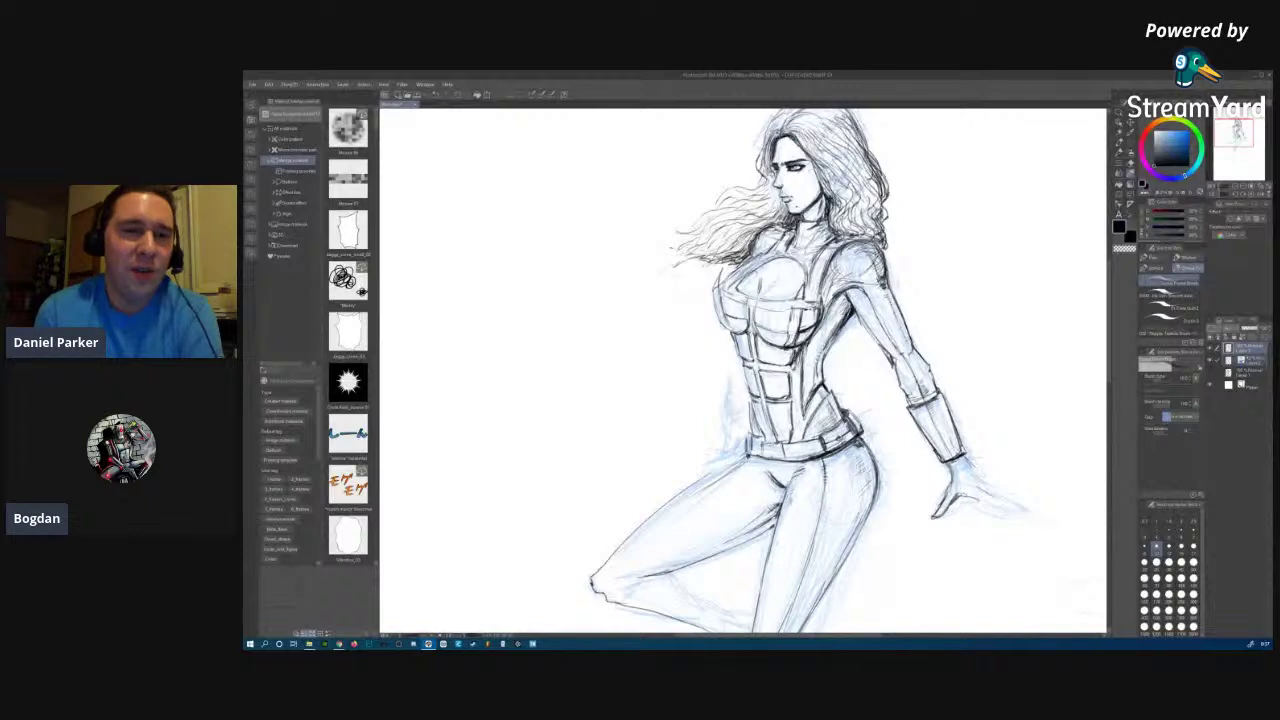
scroll(1110, 350, down, 5)
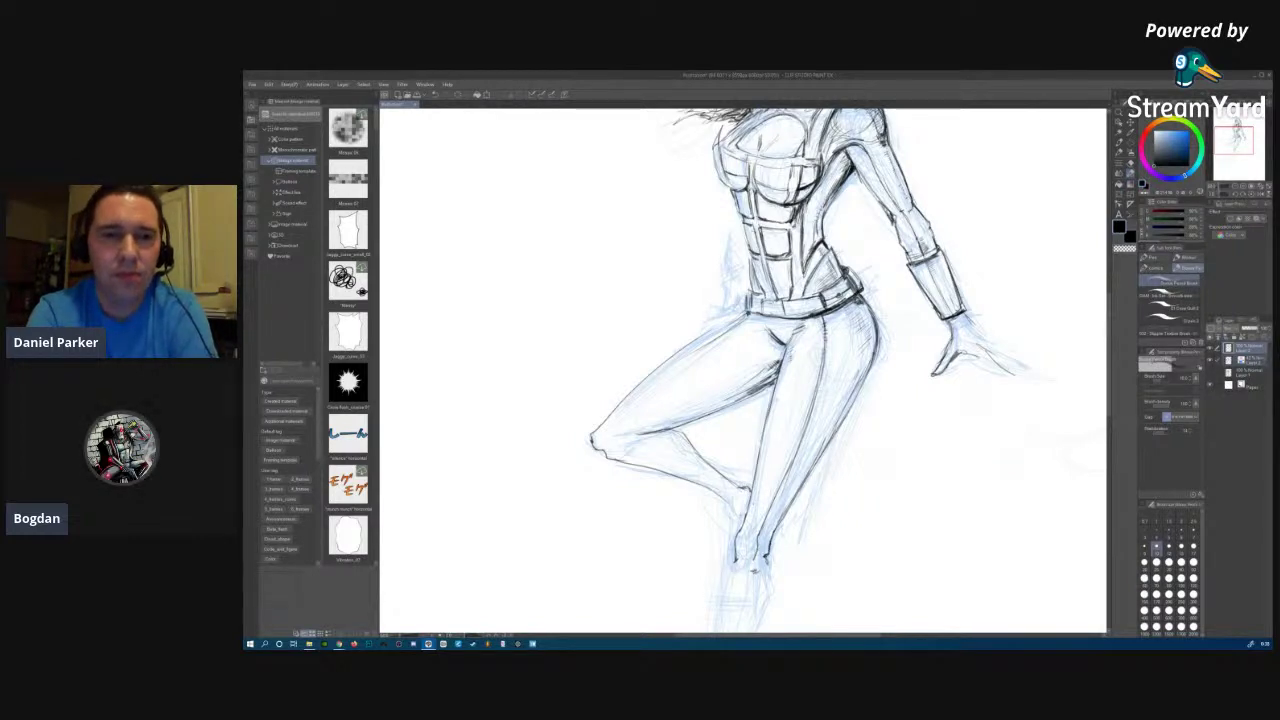
key(e)
drag(736, 485, 750, 494)
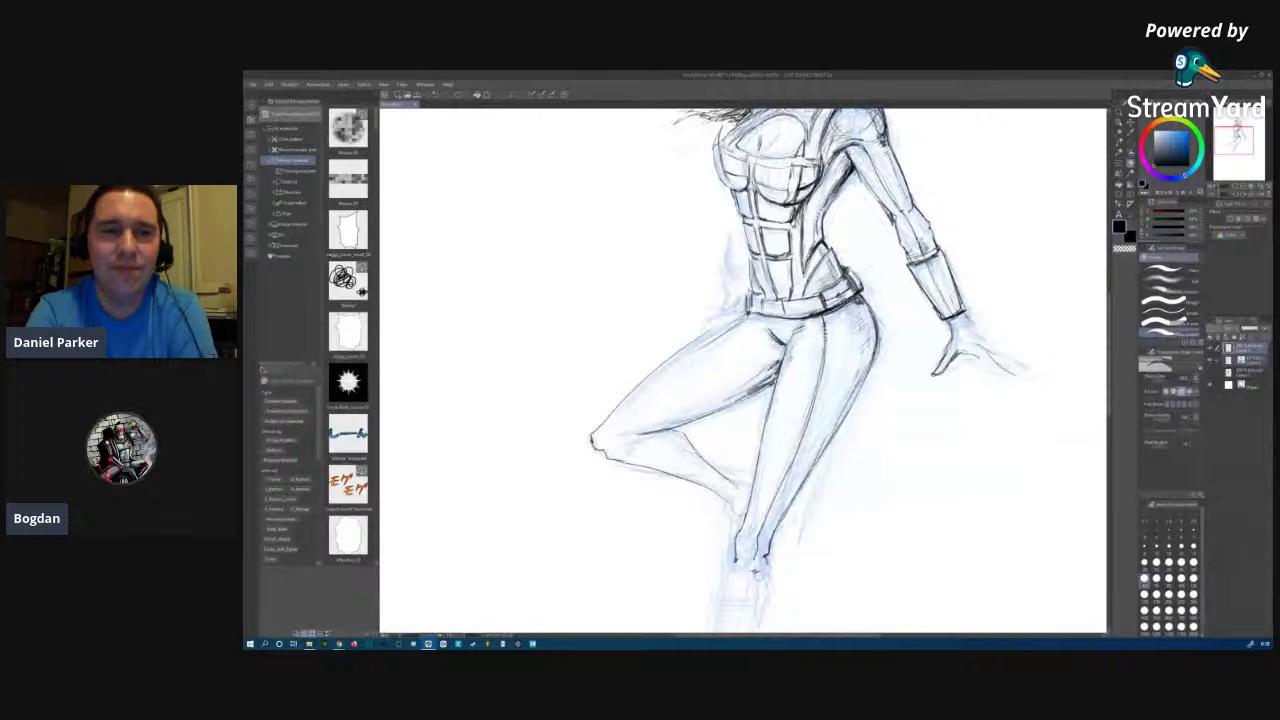
key(p)
key(p)
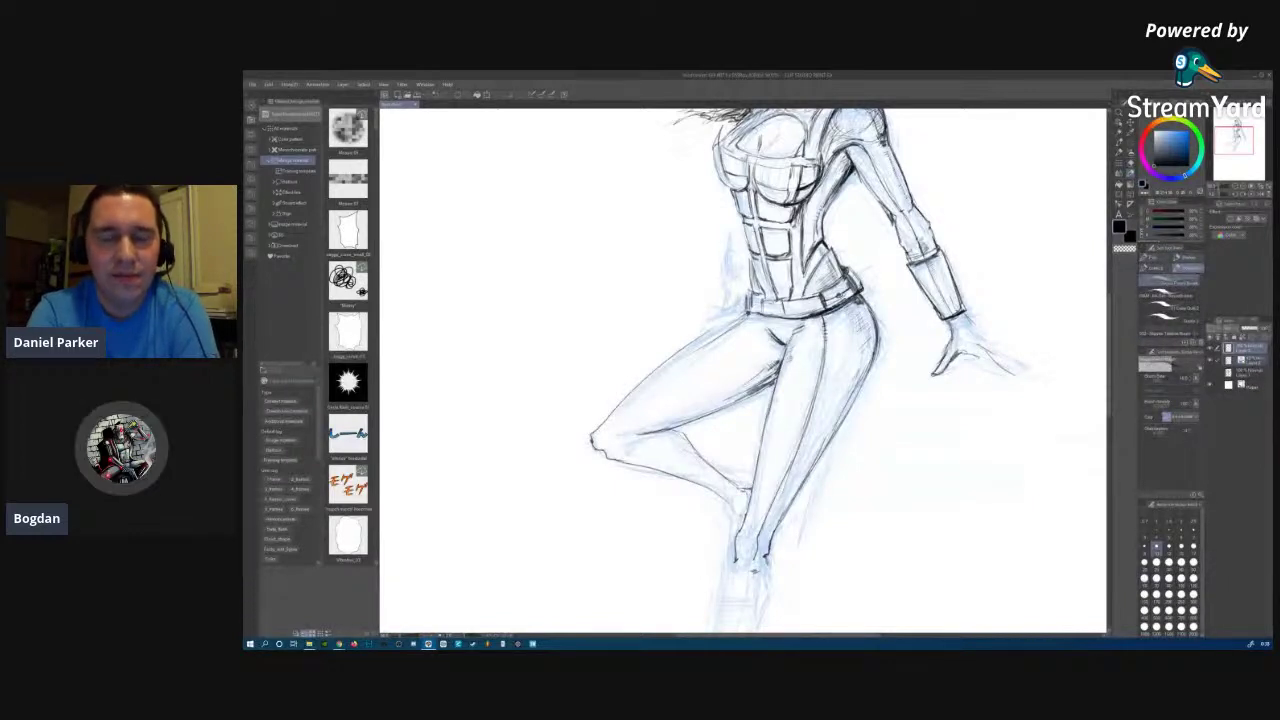
Pencil in the crease behind the bent knee and the lower contour of the kneecap.
drag(642, 441, 631, 457)
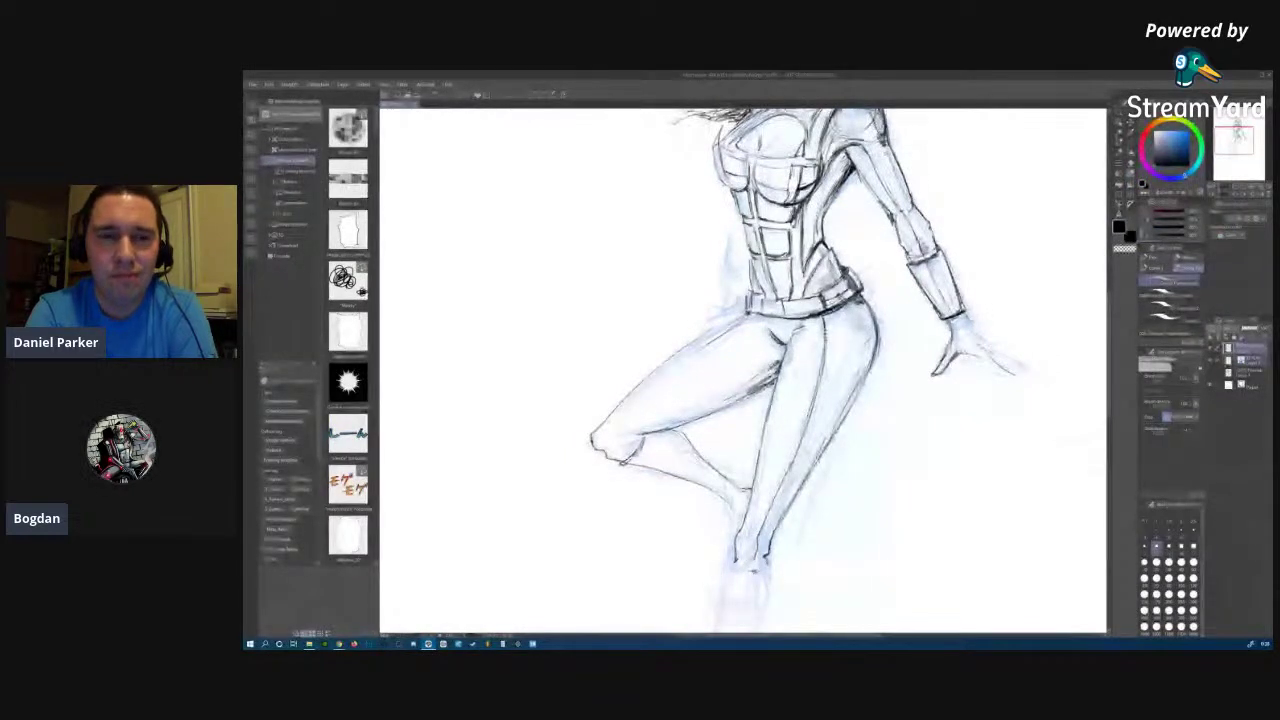
mouse_move(641, 439)
mouse_down()
mouse_move(628, 455)
mouse_move(630, 443)
mouse_up()
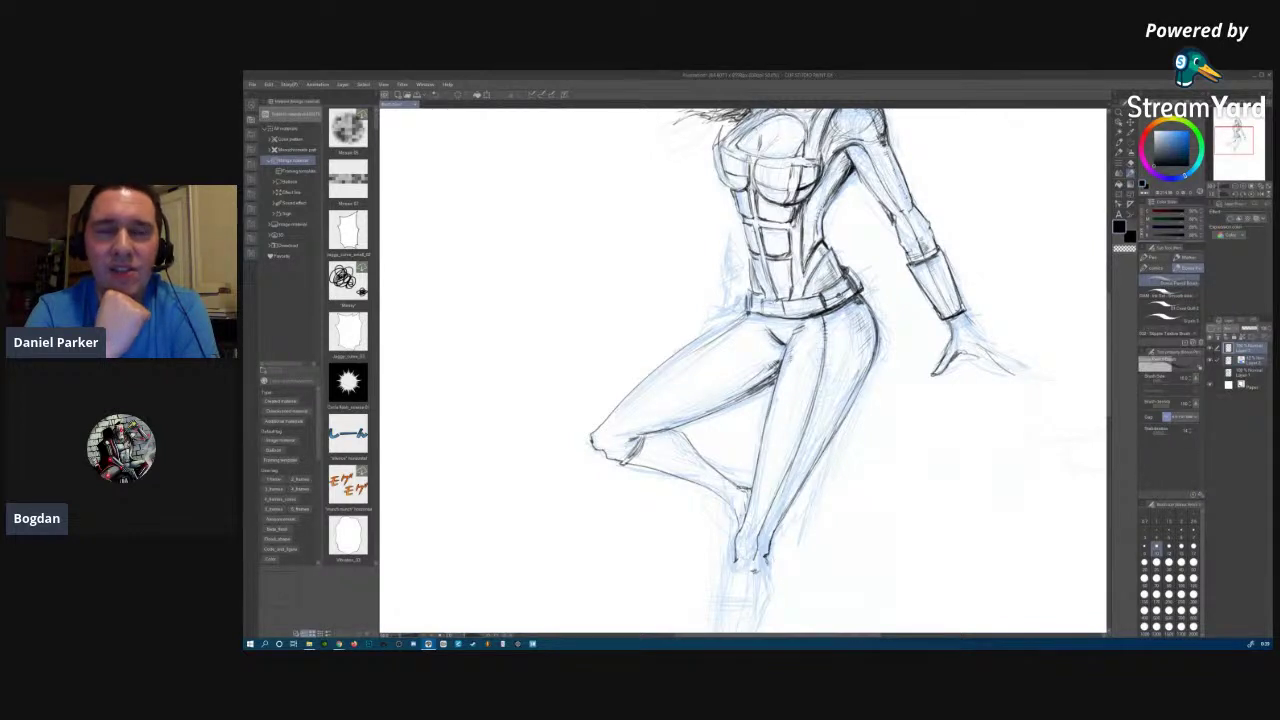
key(e)
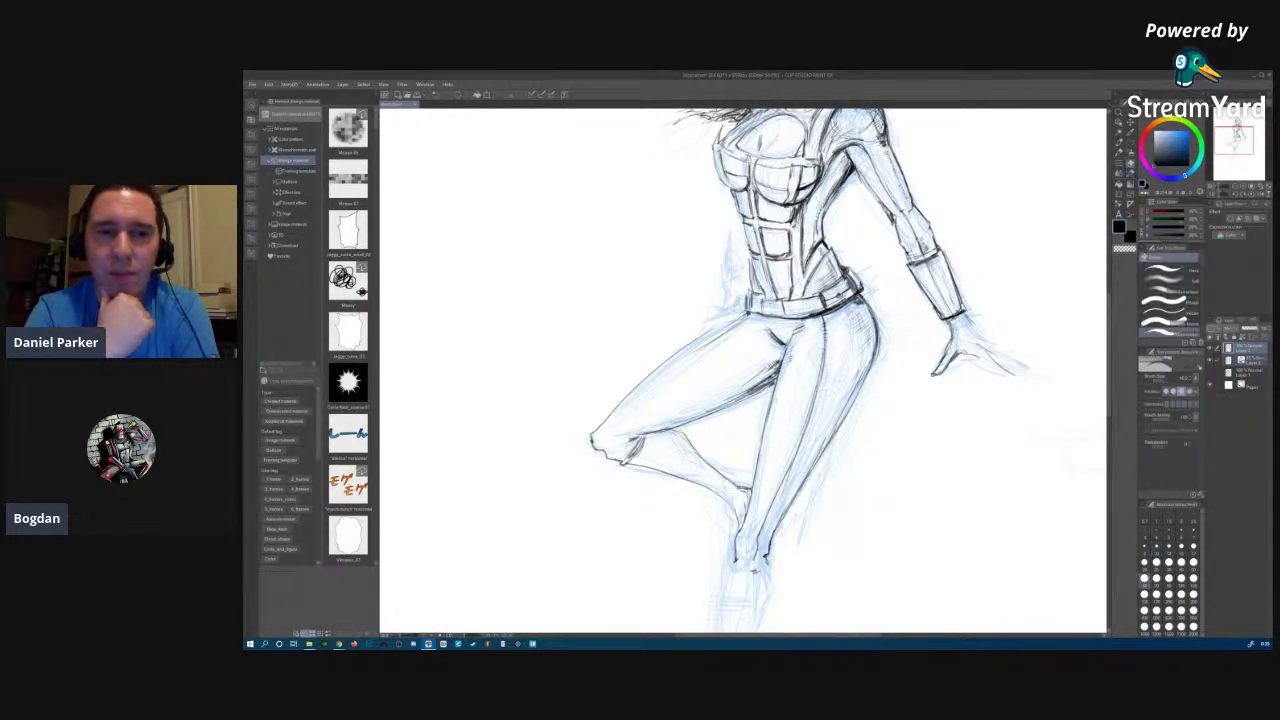
key(p)
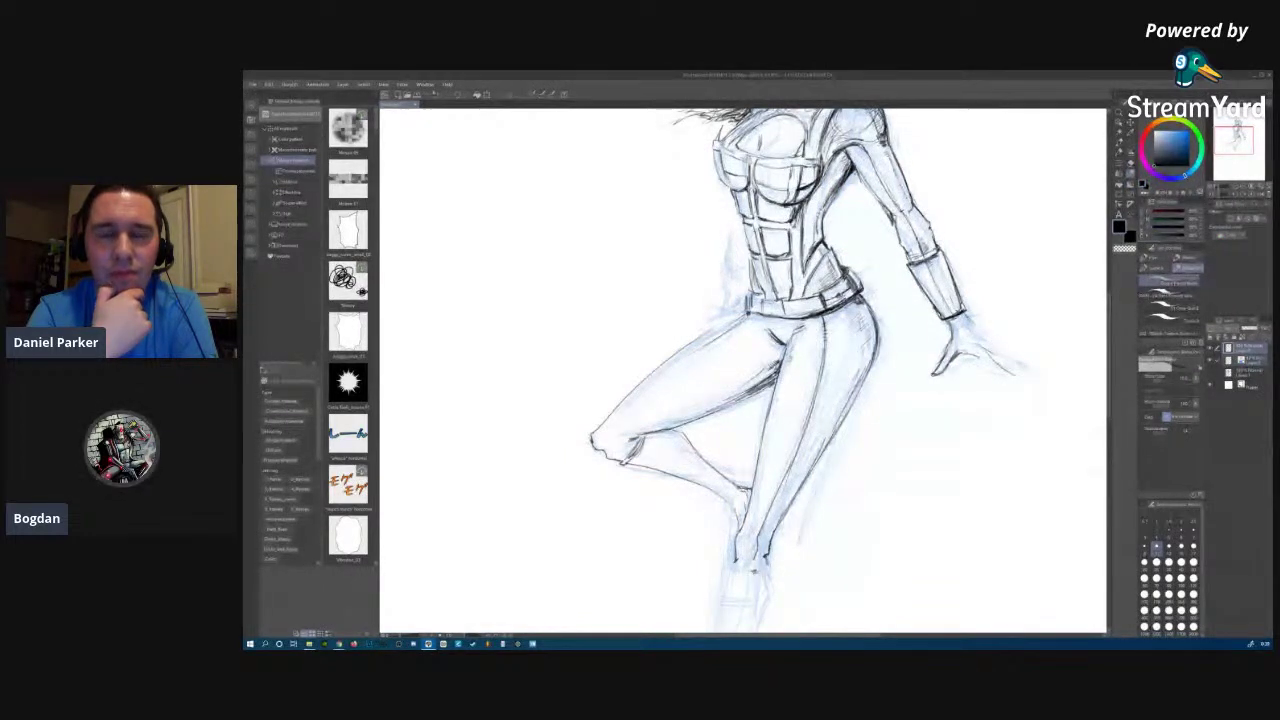
Pencil in the small buckle detail at the front of the belt, correcting it with the eraser.
drag(1109, 374, 1112, 326)
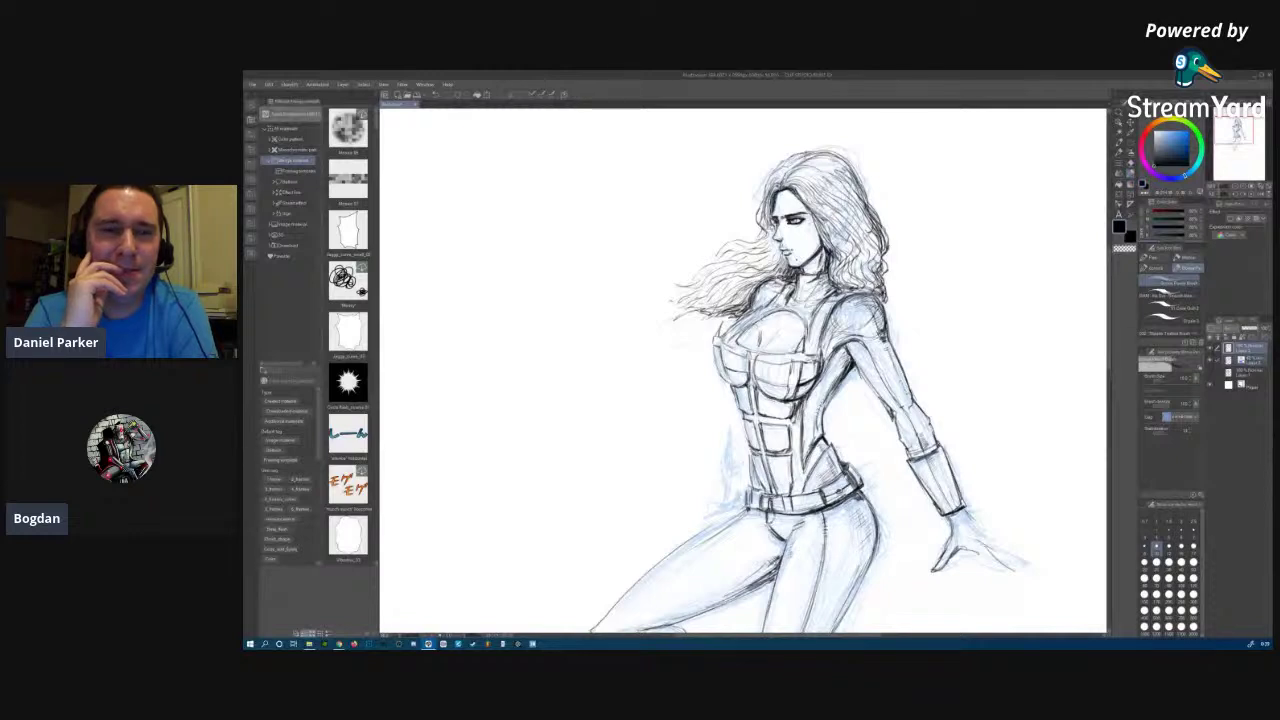
key(e)
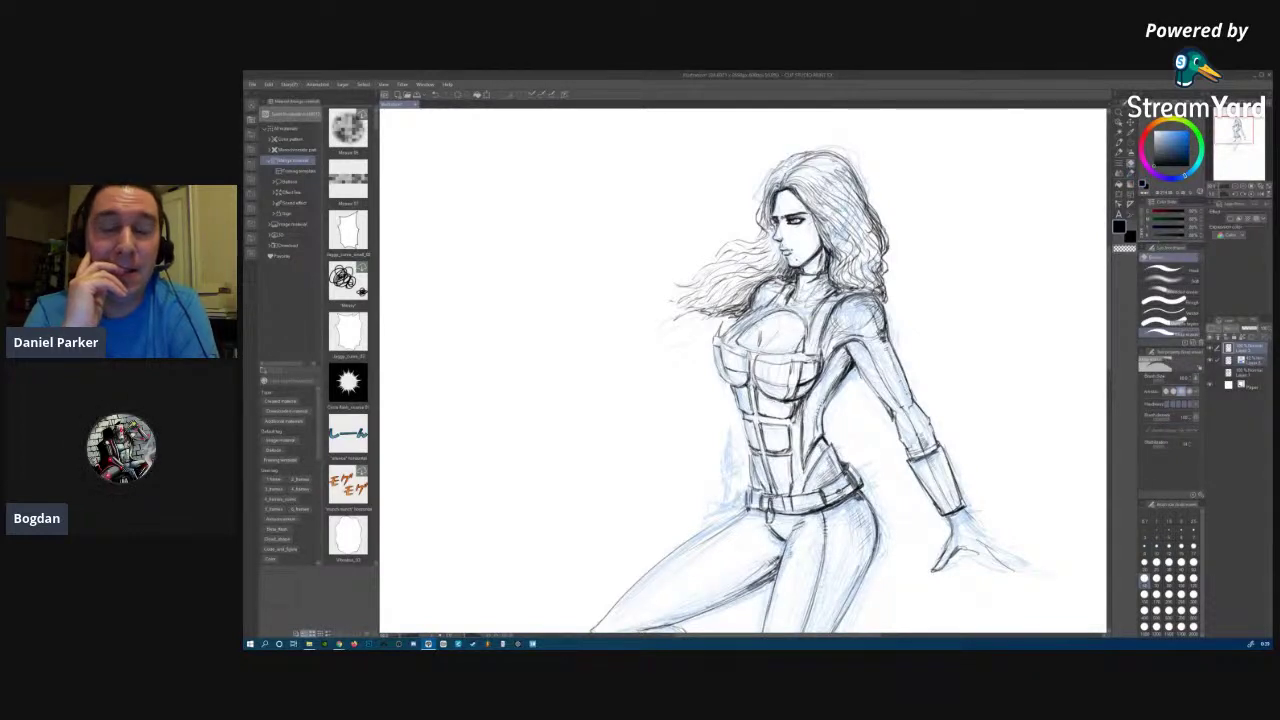
key(p)
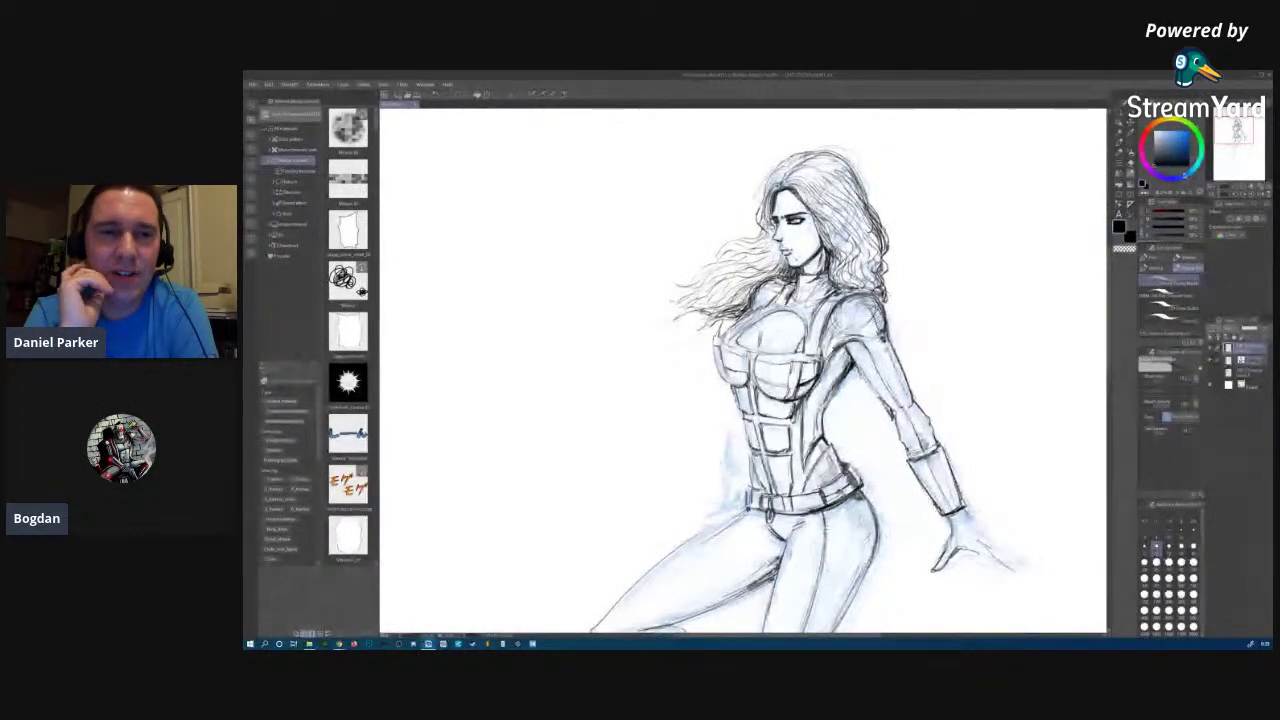
Pencil the standing leg's boot over the blue sketch, including the cuff, shin, heel and sole.
scroll(830, 350, down, 2)
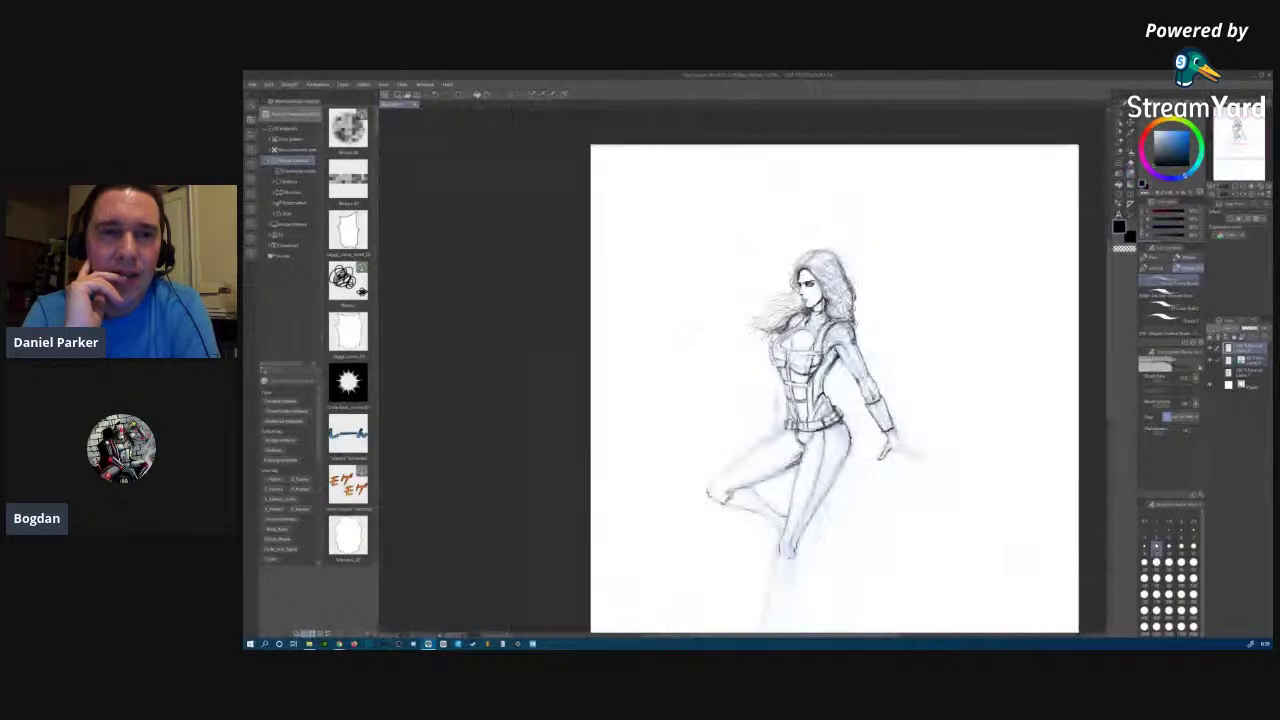
drag(945, 485, 961, 343)
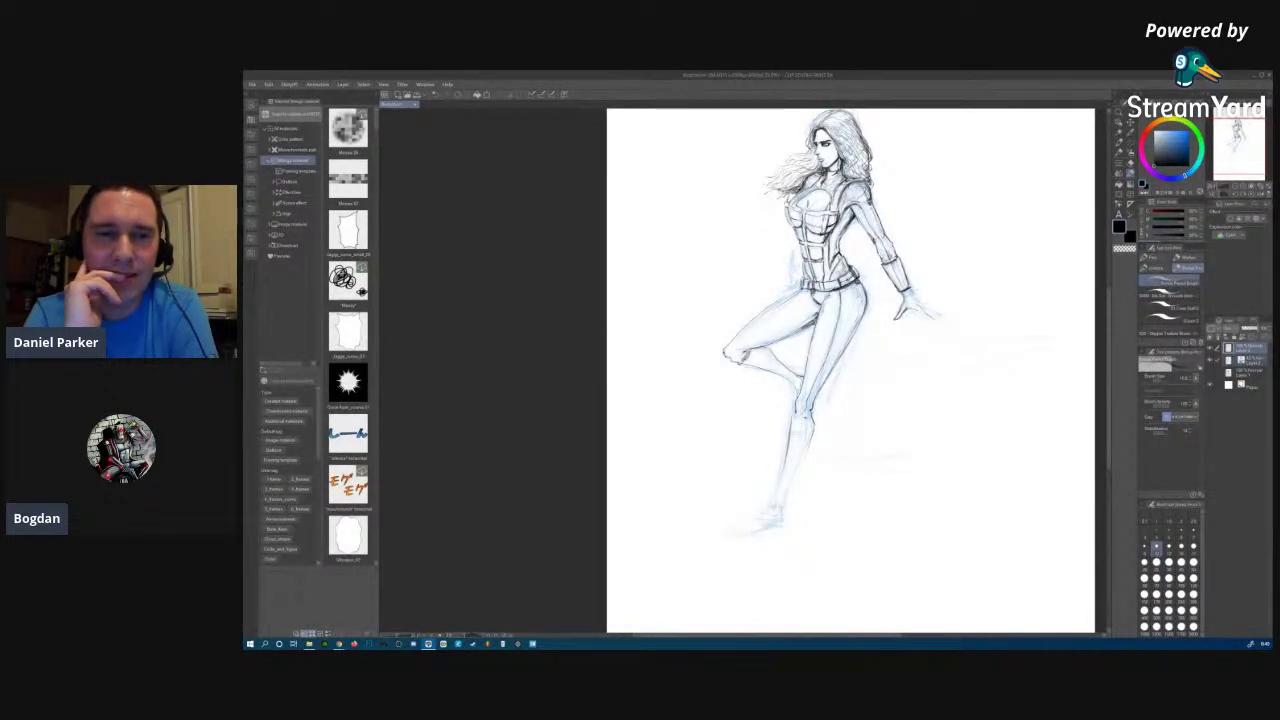
drag(806, 454, 785, 502)
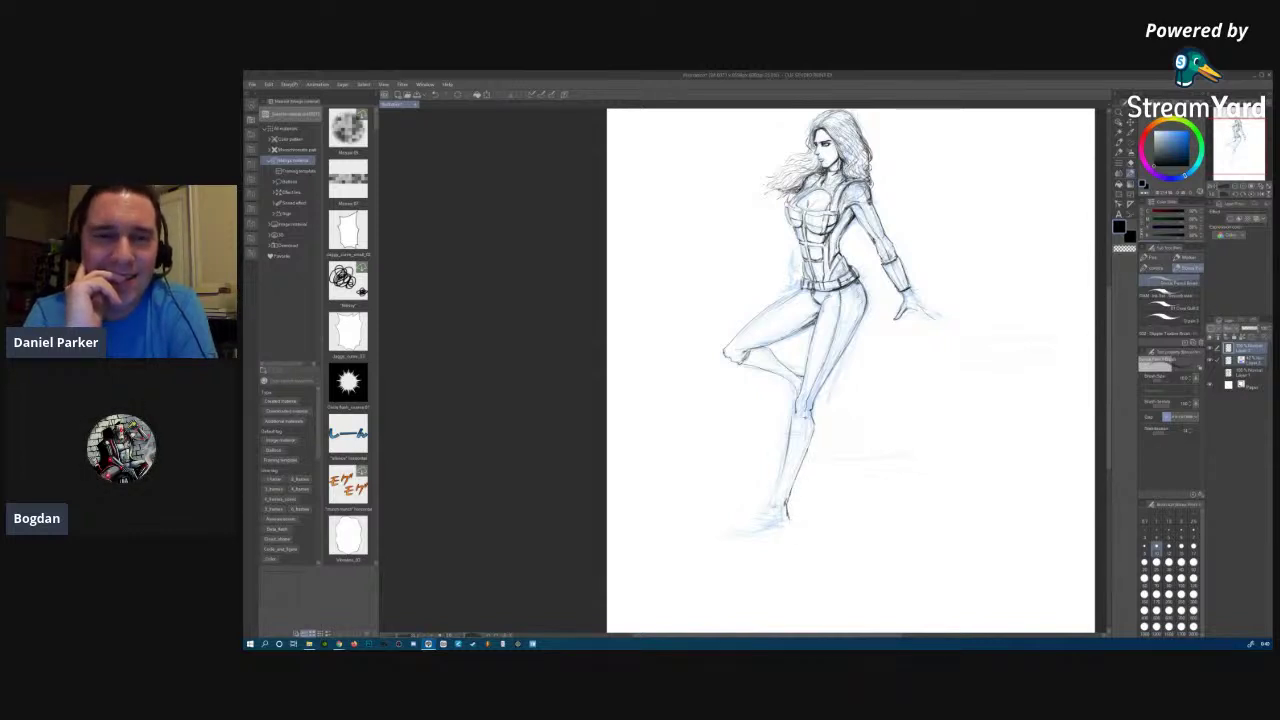
mouse_move(750, 533)
mouse_down()
mouse_move(728, 534)
mouse_move(783, 524)
mouse_up()
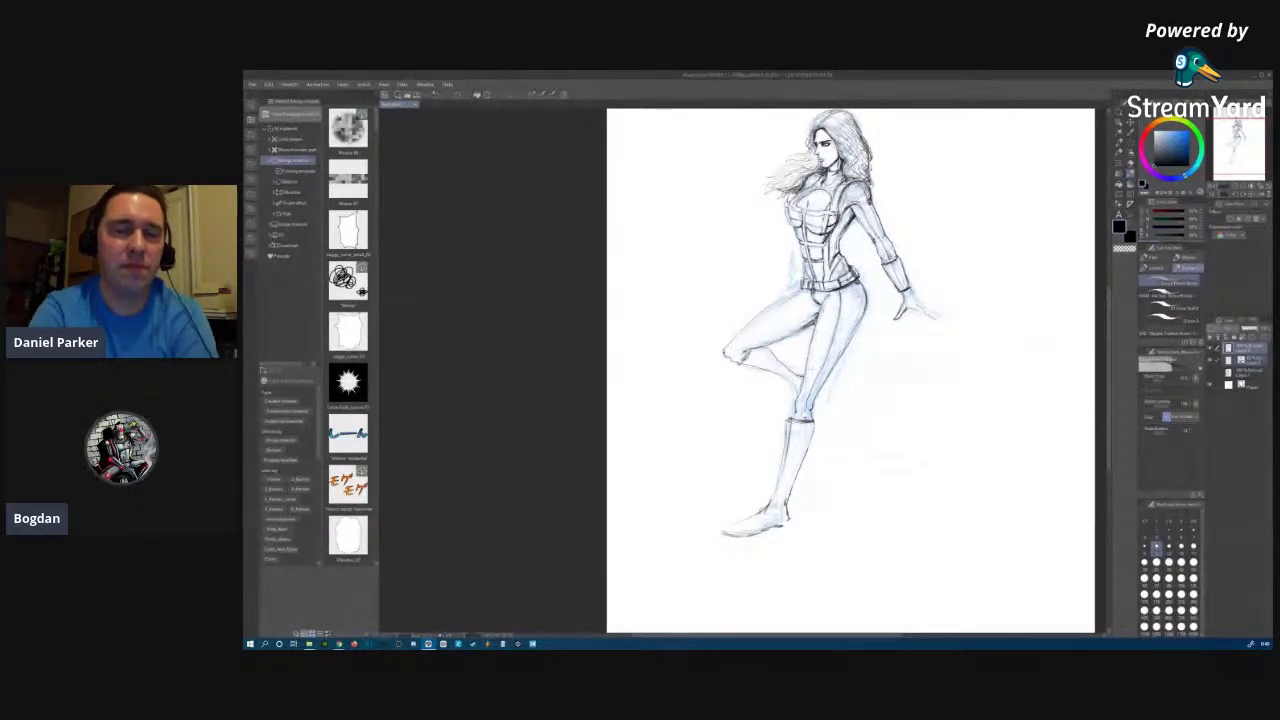
drag(1112, 337, 1109, 312)
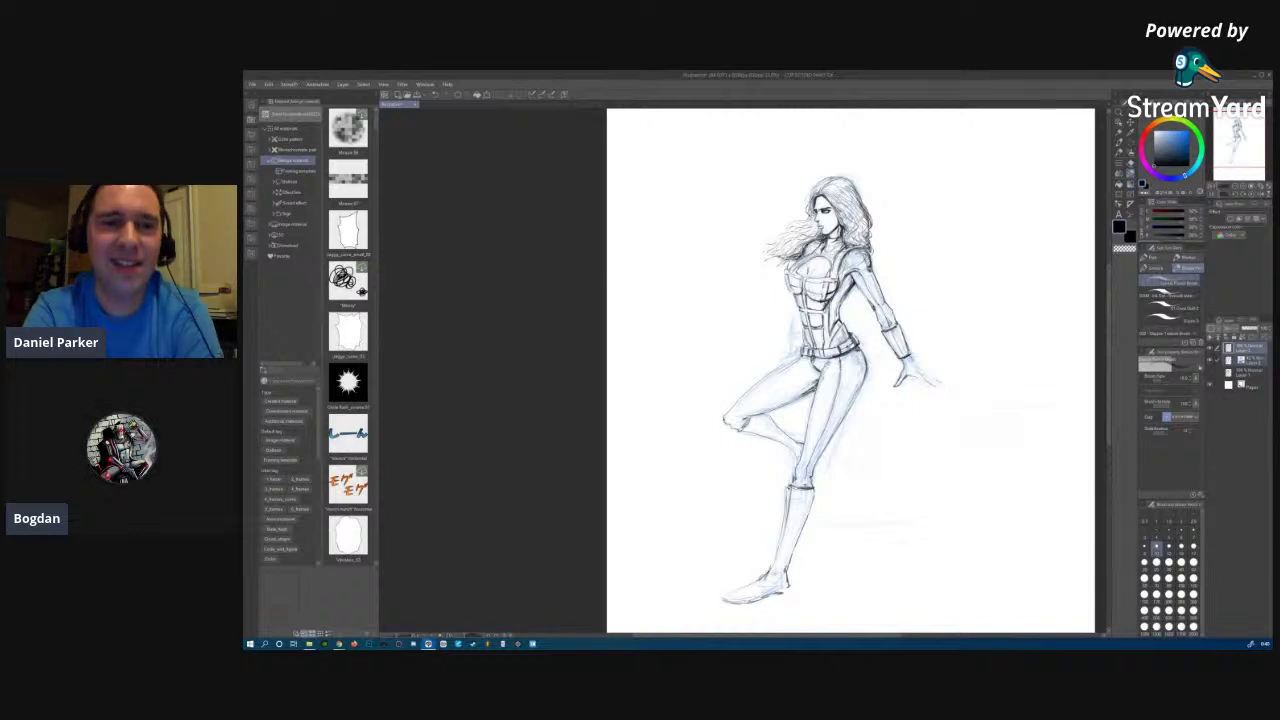
Reinforce the pencil line along the belt's lower edge beside the buckle.
scroll(850, 355, up, 4)
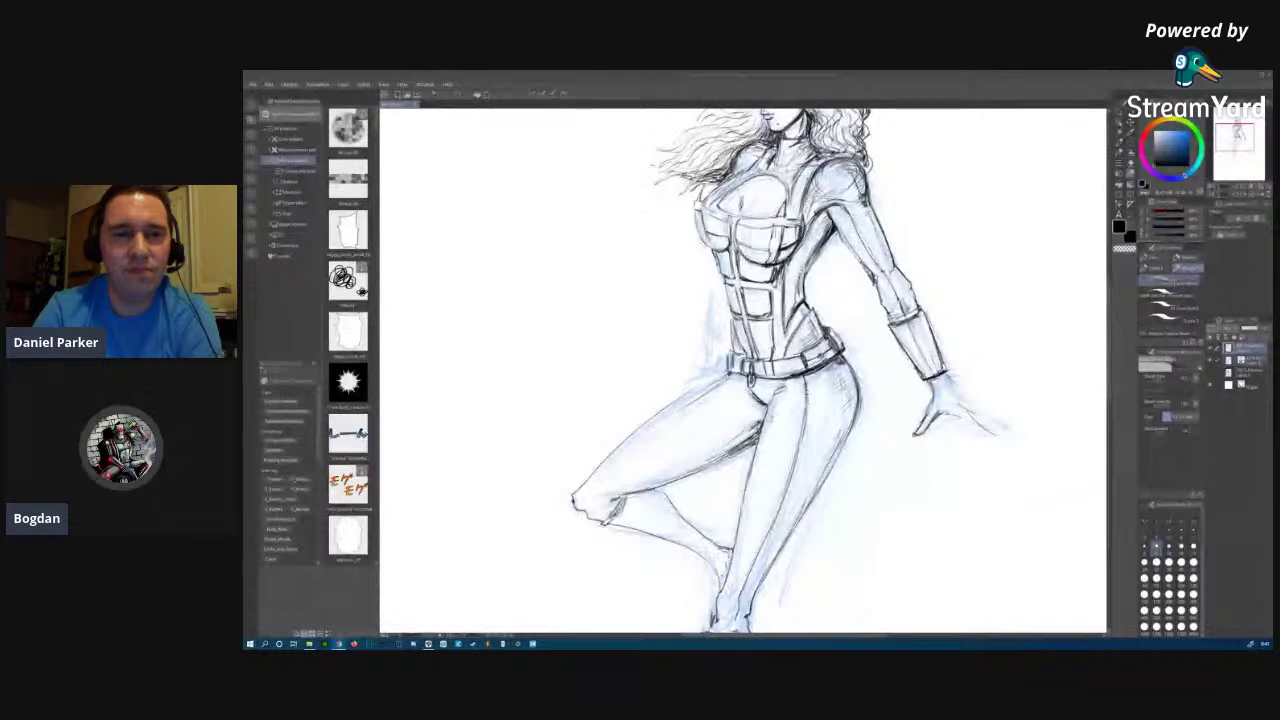
key(alt+Tab)
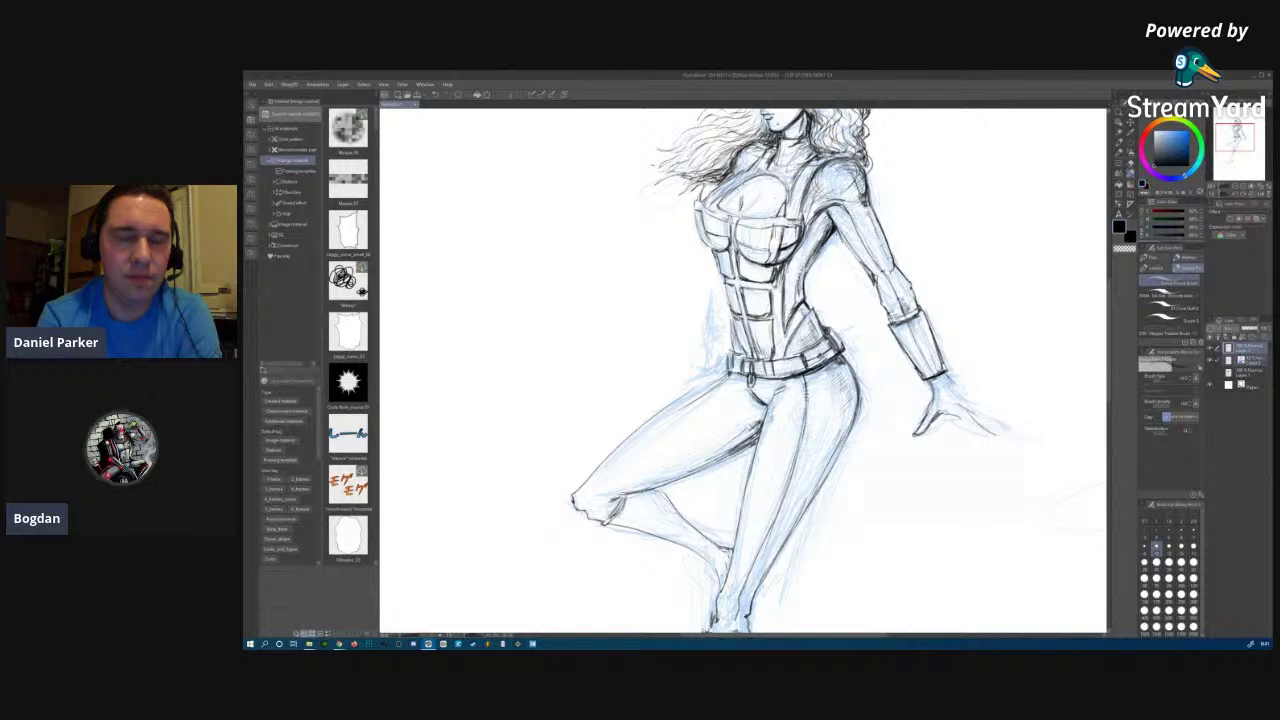
drag(786, 380, 820, 371)
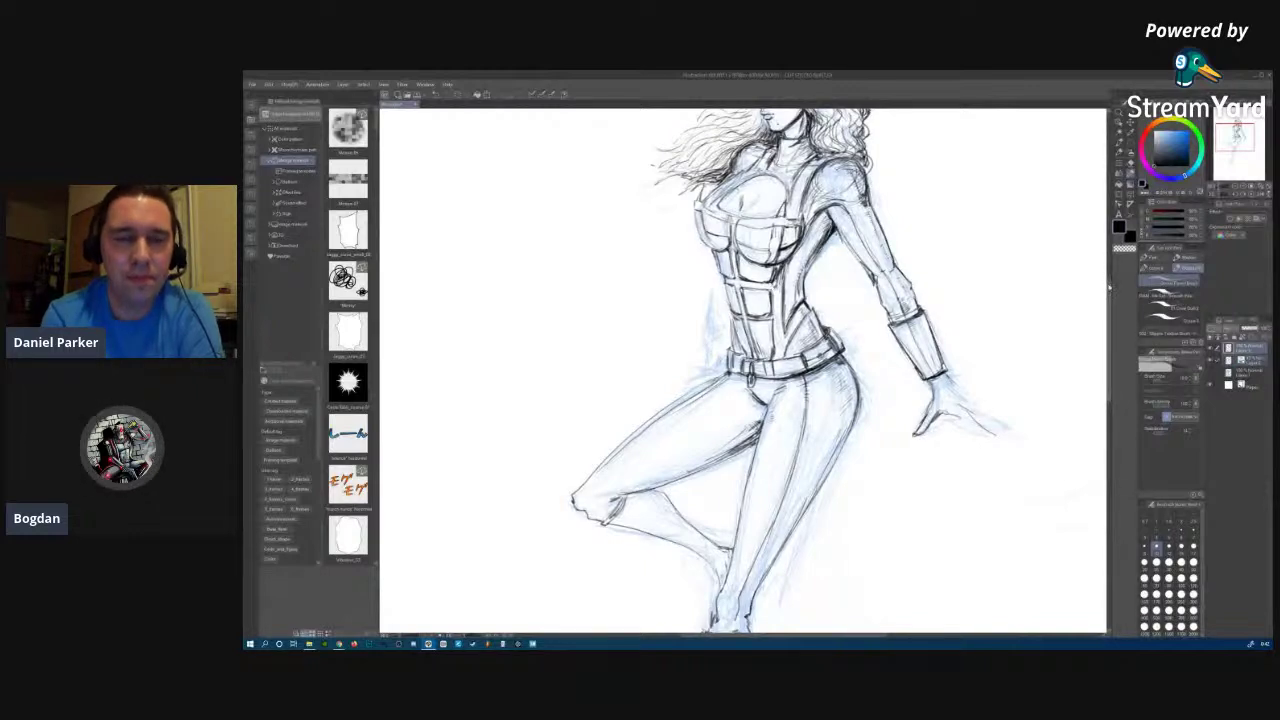
drag(1108, 287, 1108, 258)
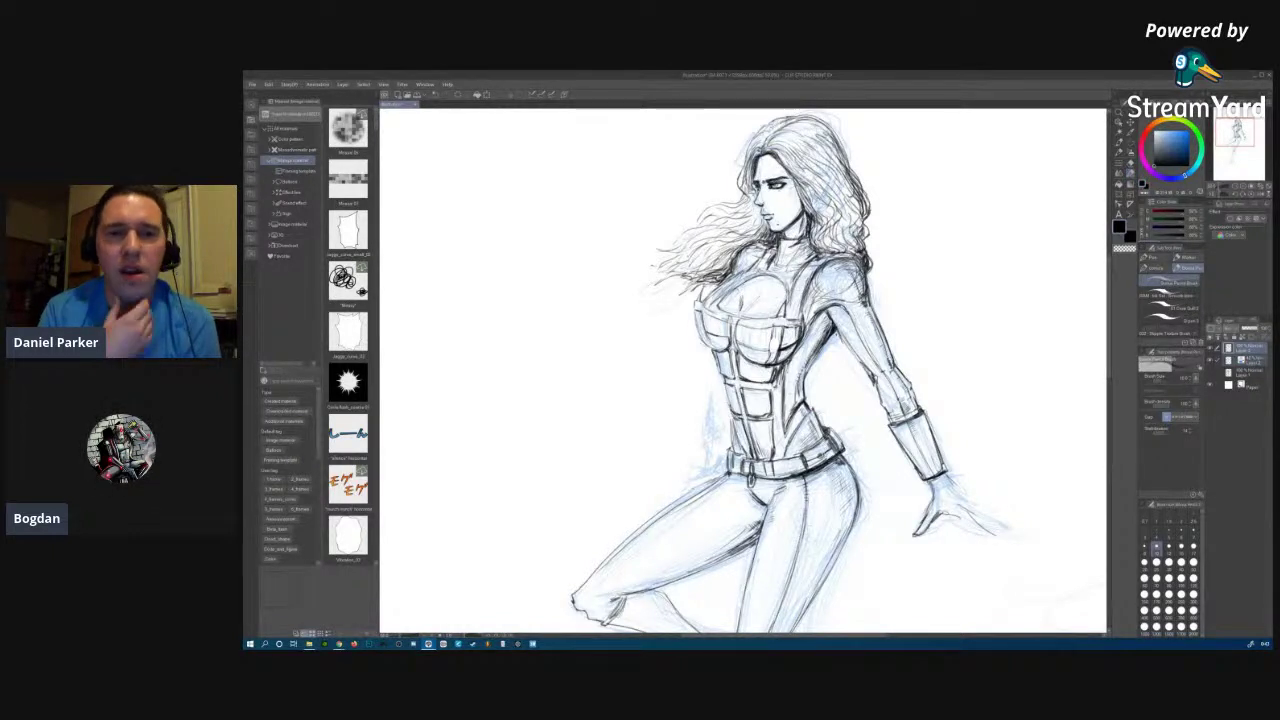
drag(1109, 368, 1108, 414)
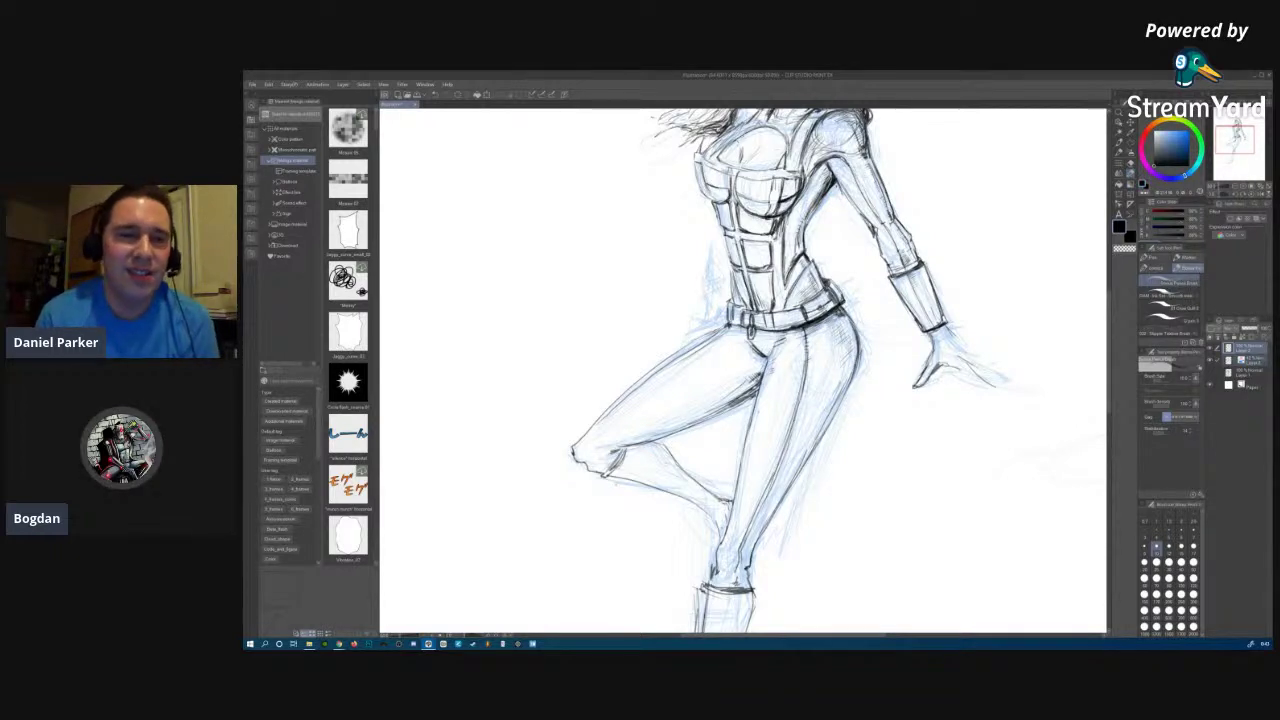
drag(1111, 340, 1116, 284)
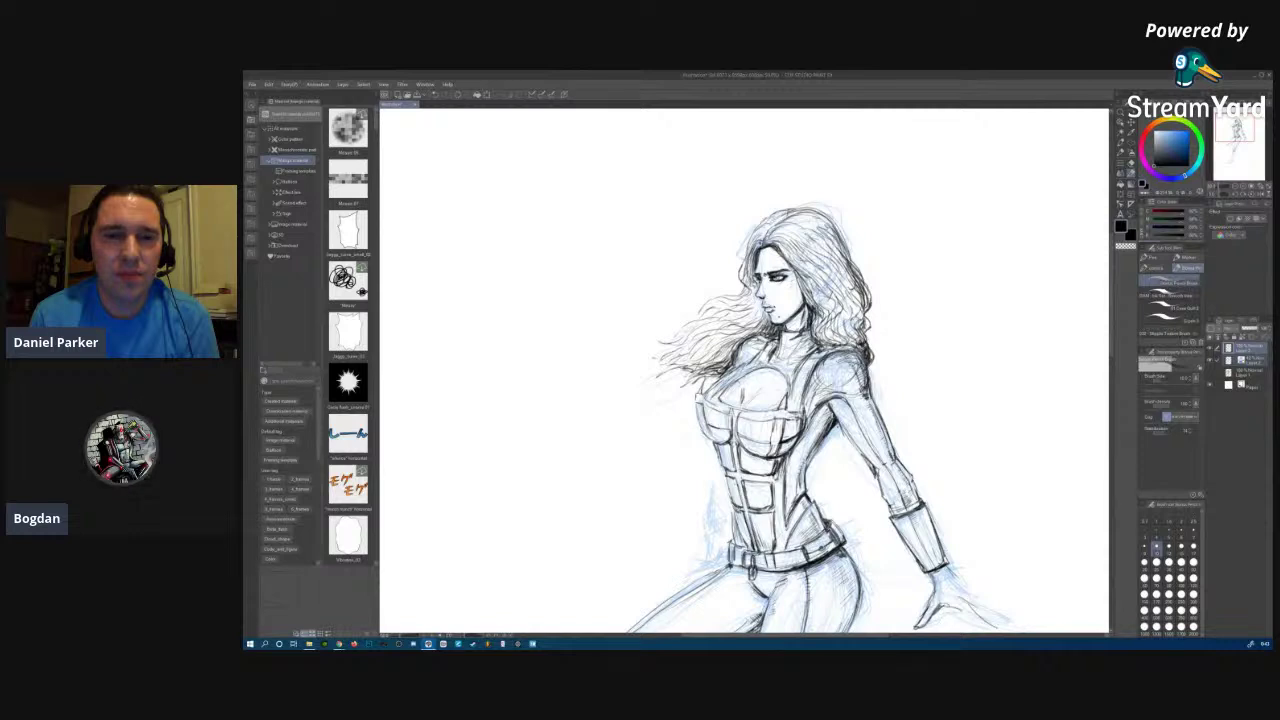
Rough out a stack of slanted comic panels with small boxes beside them in the empty area in front of the figure.
drag(596, 140, 607, 188)
drag(460, 213, 592, 146)
drag(478, 288, 625, 238)
drag(482, 342, 626, 313)
mouse_move(482, 374)
mouse_down()
mouse_move(488, 440)
mouse_move(543, 361)
mouse_move(608, 338)
mouse_move(604, 404)
mouse_up()
drag(488, 434, 545, 418)
mouse_move(634, 132)
mouse_down()
mouse_move(685, 122)
mouse_move(690, 182)
mouse_up()
mouse_move(645, 234)
mouse_down()
mouse_move(646, 266)
mouse_move(660, 272)
mouse_up()
Draw a zigzag reading path through the rough panels and add small scribbled shapes along it.
drag(500, 230, 600, 150)
mouse_move(648, 146)
mouse_down()
mouse_move(627, 185)
mouse_move(522, 310)
mouse_move(650, 262)
mouse_move(677, 268)
mouse_move(520, 424)
mouse_up()
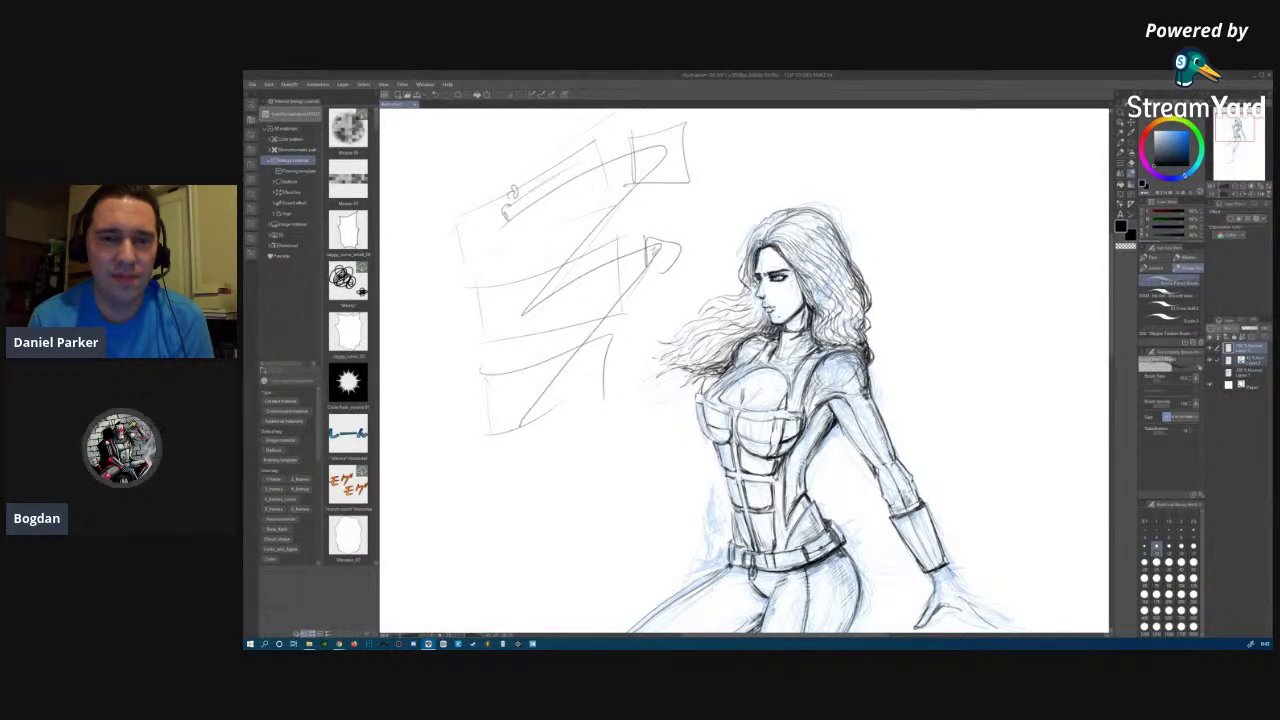
drag(588, 166, 602, 164)
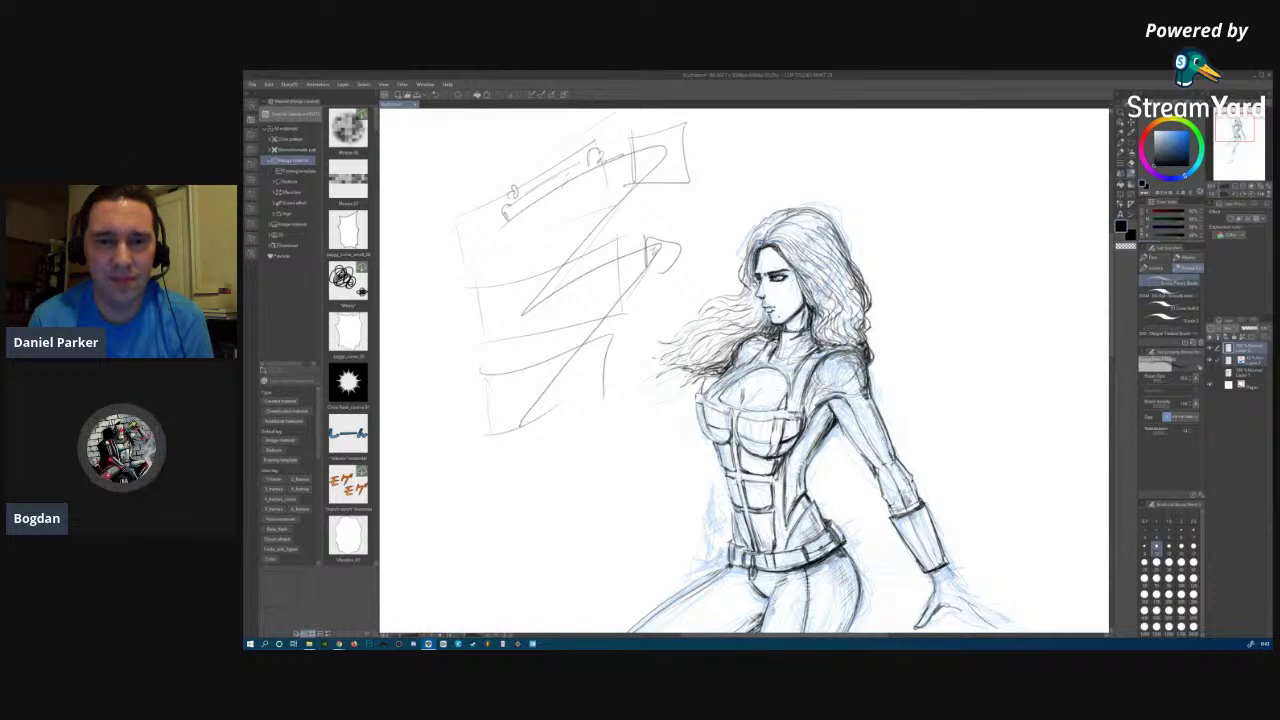
drag(622, 188, 516, 298)
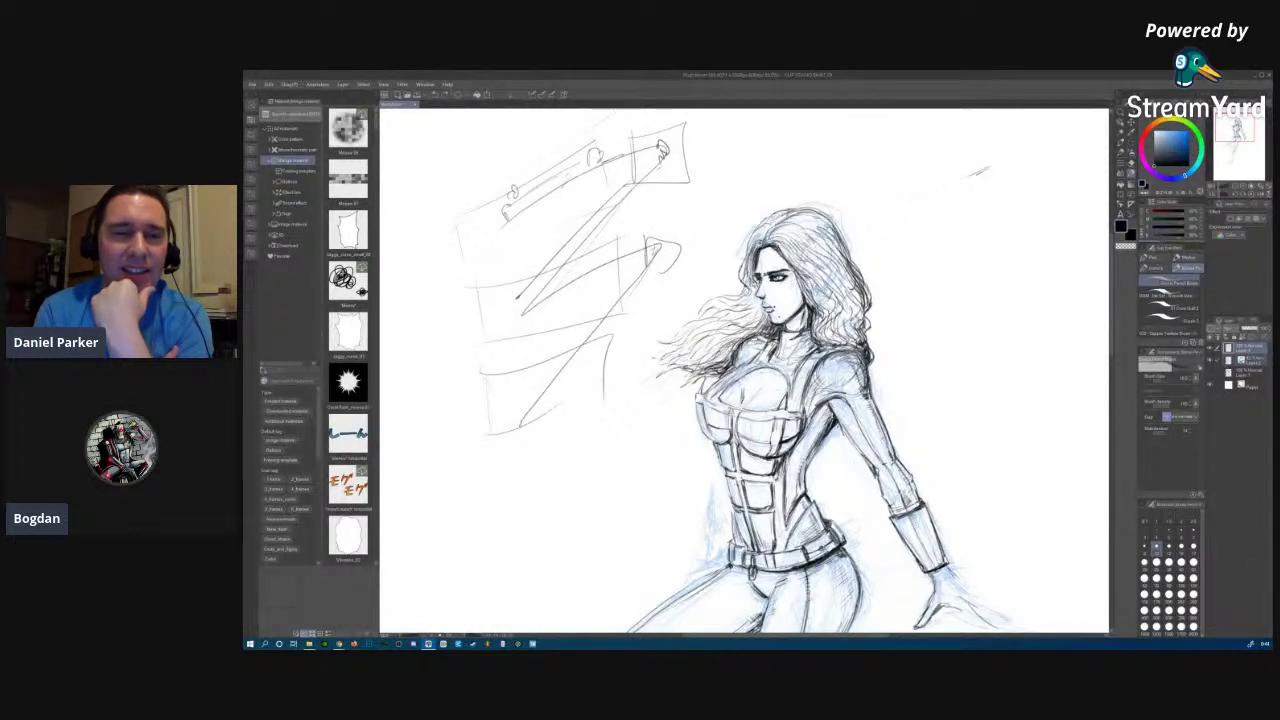
Undo the strokes of the rough comic panel sketch beside the figure.
key(ctrl+z)
key(ctrl+z)
key(ctrl+z)
key(ctrl+z)
key(ctrl+z)
key(ctrl+z)
key(ctrl+z)
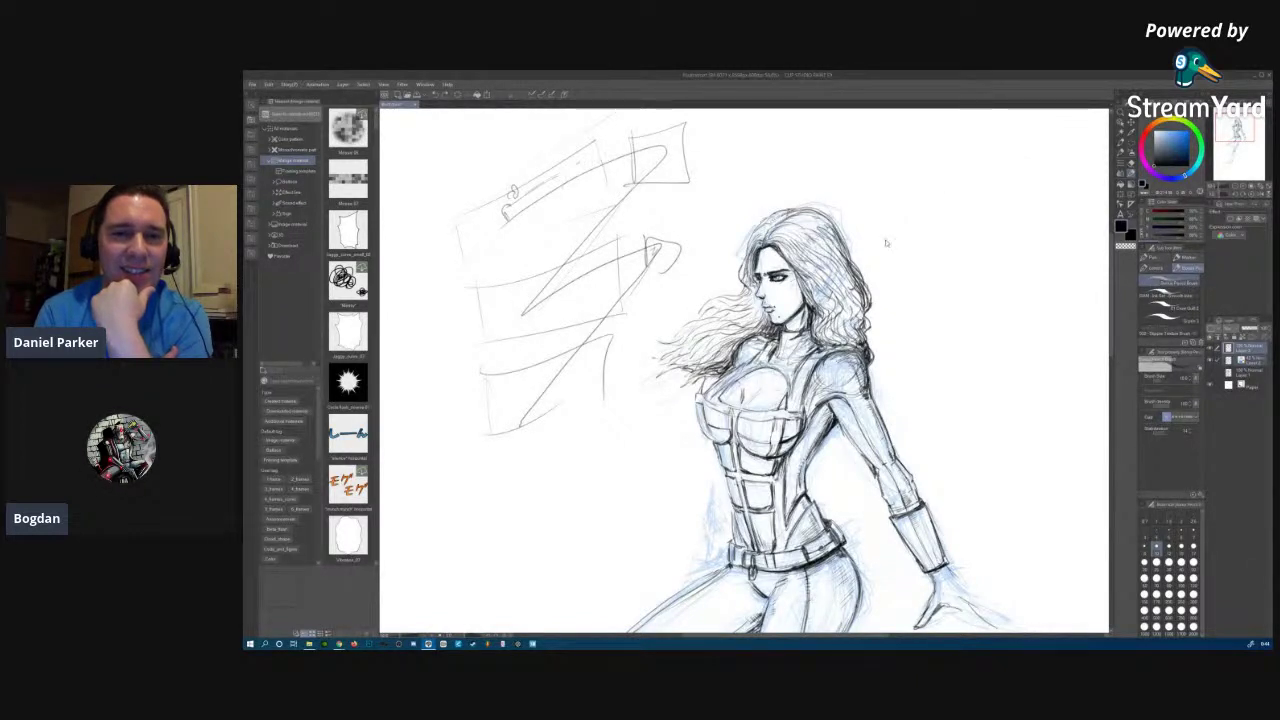
key(ctrl+z)
key(ctrl+z)
key(ctrl+z)
key(ctrl+z)
key(ctrl+z)
key(ctrl+z)
key(ctrl+z)
key(ctrl+z)
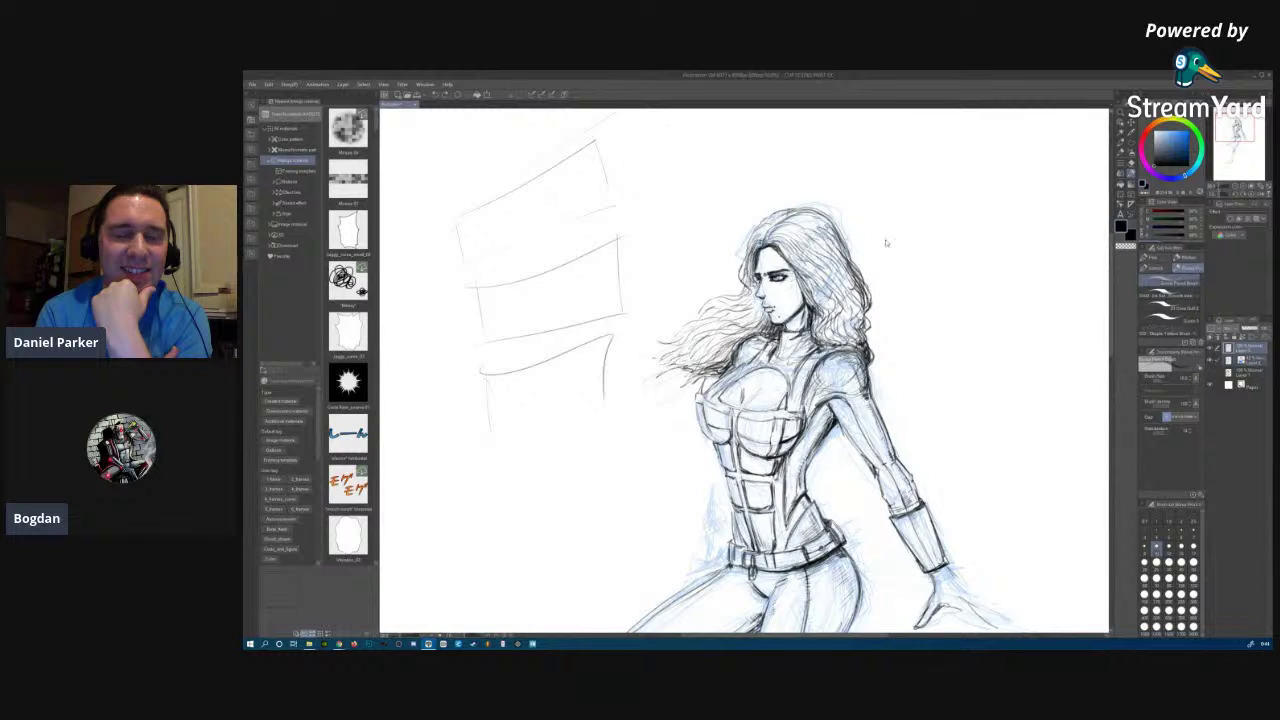
key(ctrl+z)
key(ctrl+z)
key(ctrl+z)
key(ctrl+z)
key(ctrl+z)
key(ctrl+z)
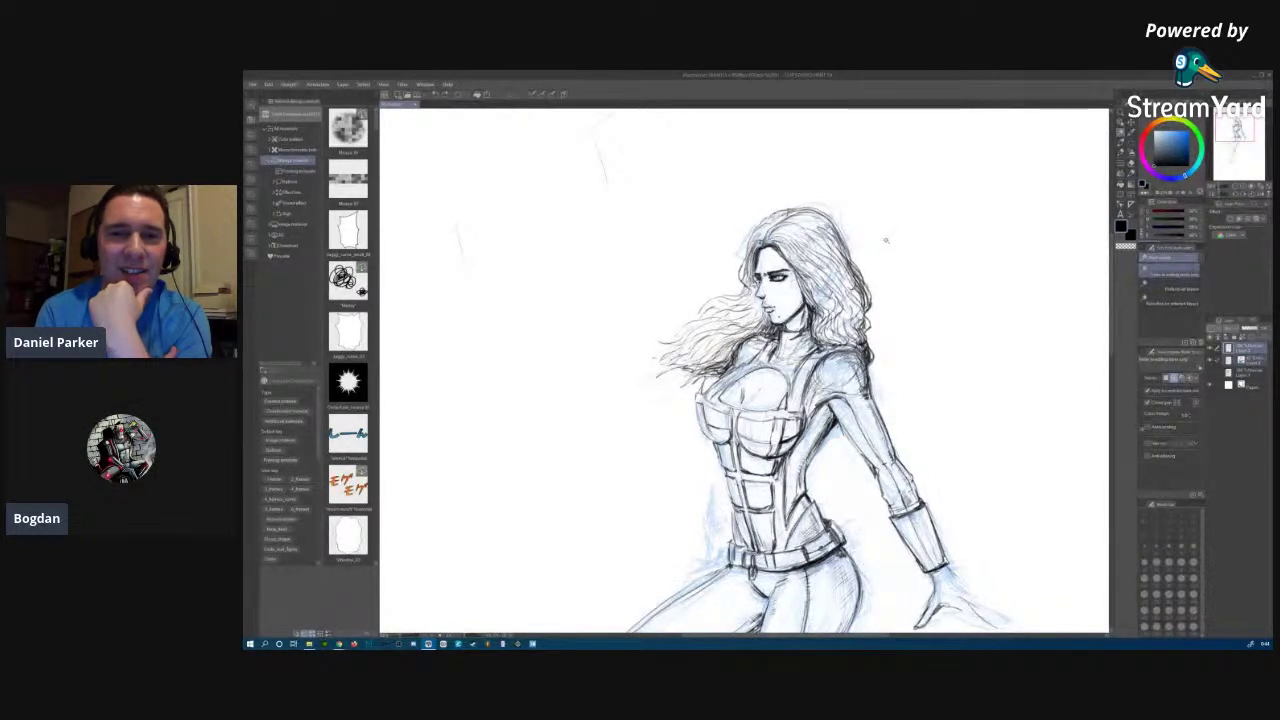
Darken the pencil outline of the bent leg's calf and clean up the lines with the eraser.
key(p)
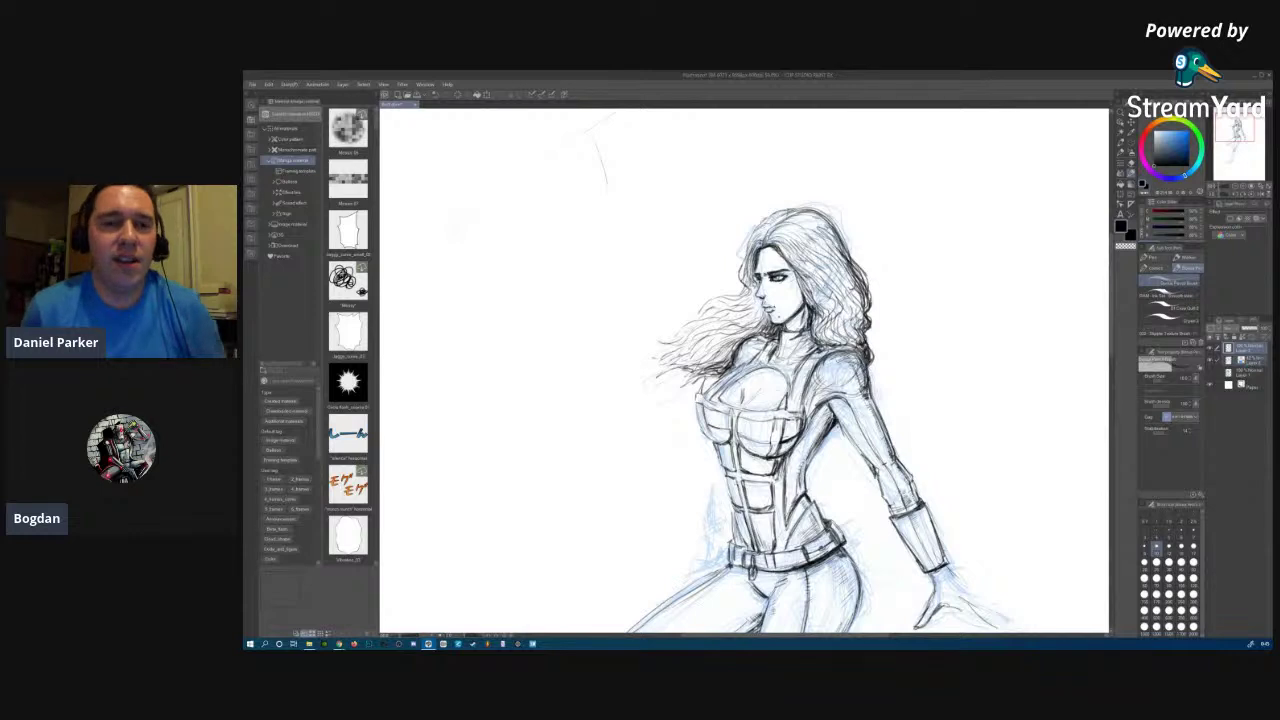
scroll(962, 264, down, 2)
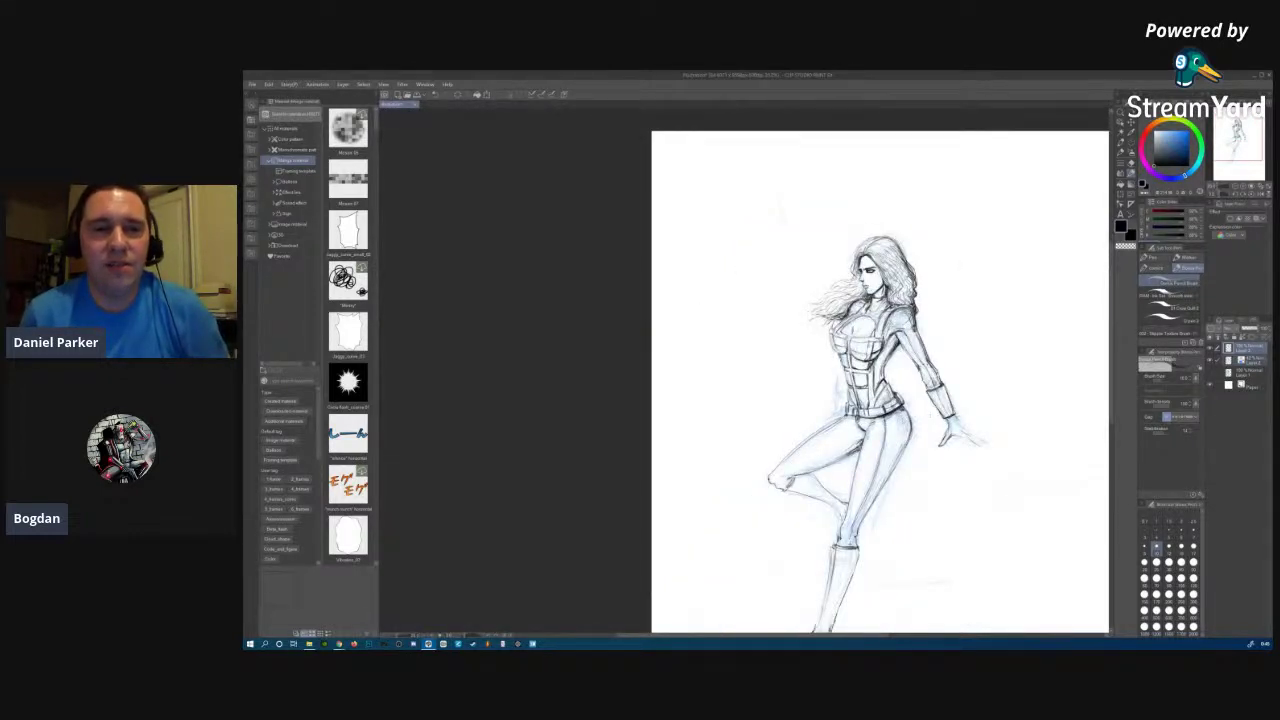
scroll(890, 480, up, 2)
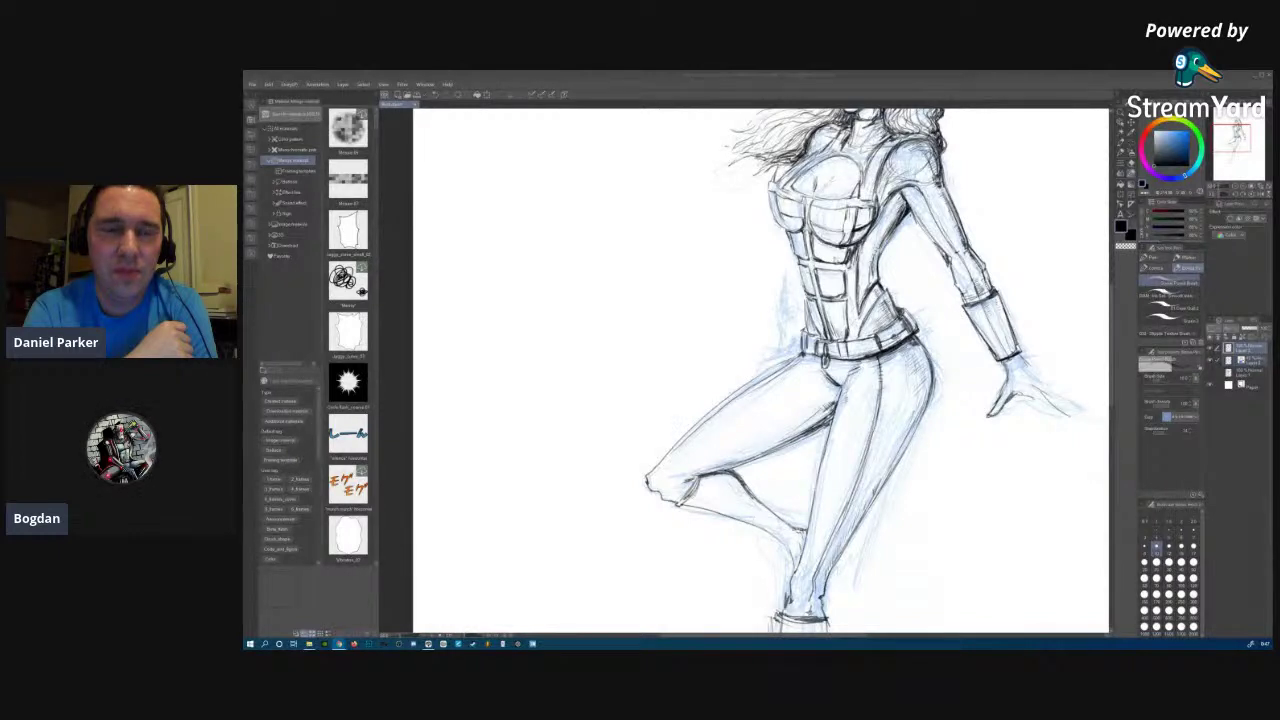
click(830, 298)
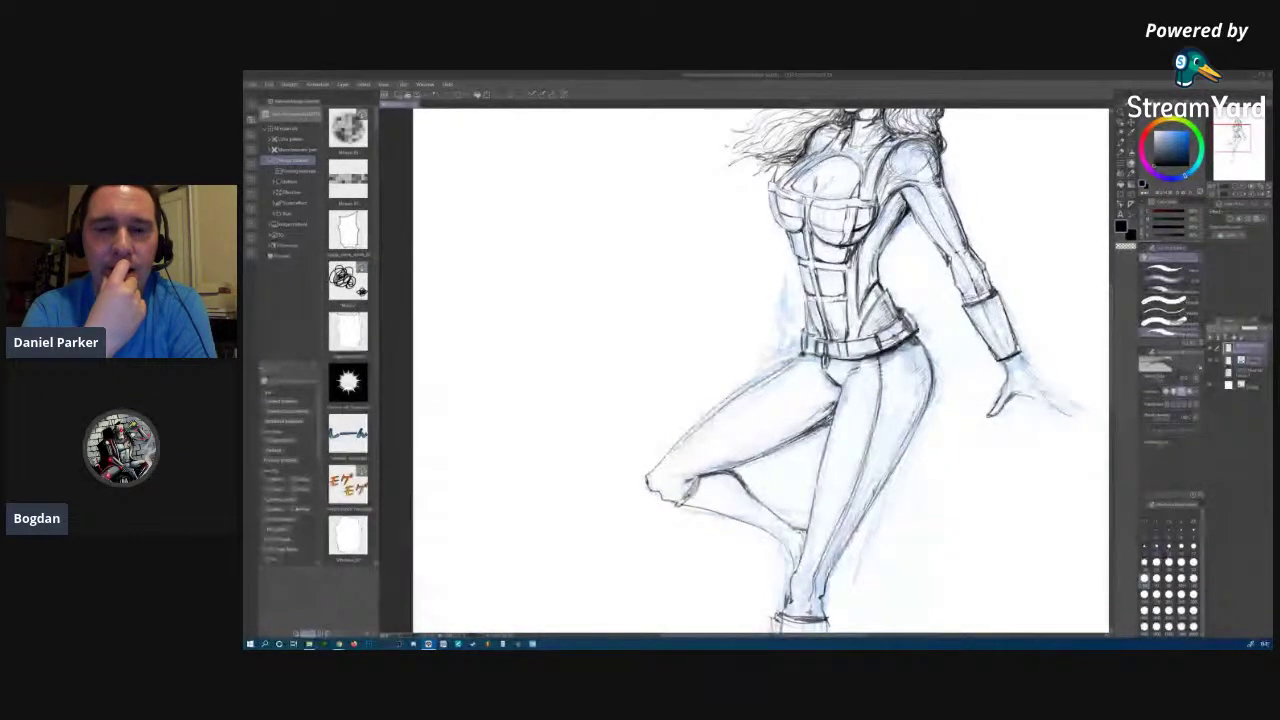
key(p)
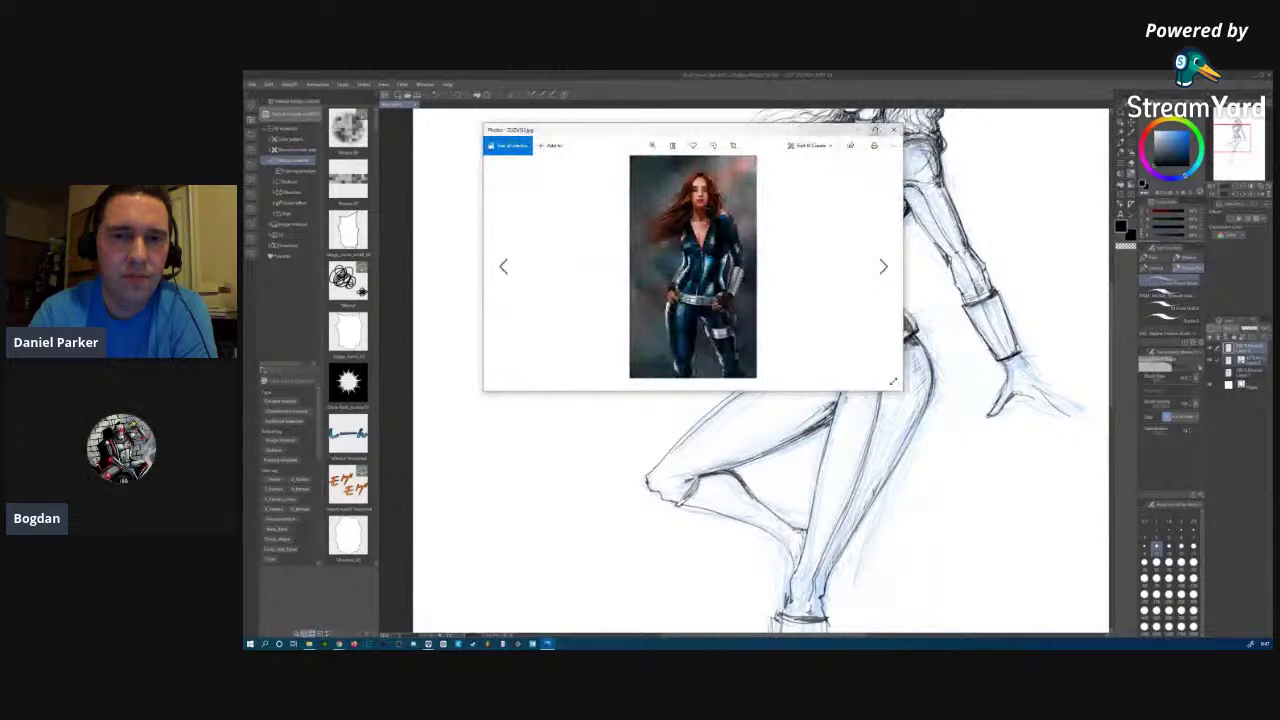
Enlarge the reference picture of the red-haired woman in the blue suit to fill the screen.
click(875, 130)
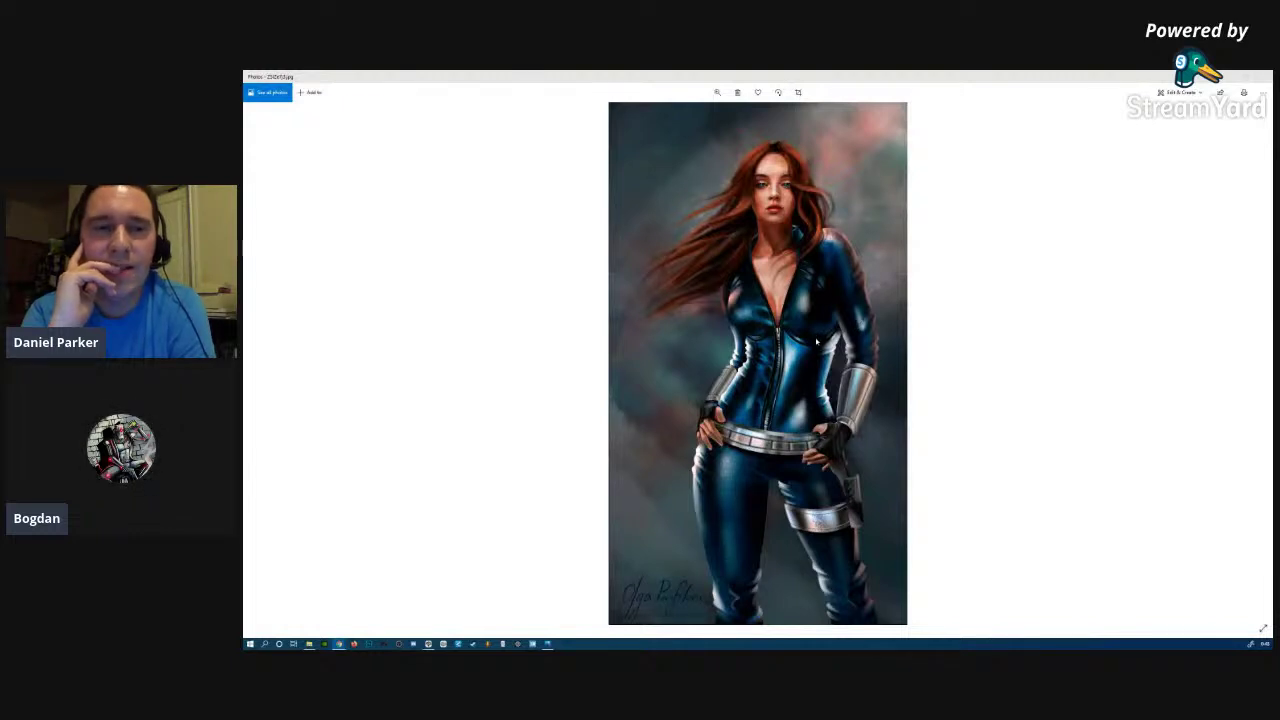
Zoom in on the reference picture to examine the suit's torso, belt and gauntlets, then the woman's head and upper body.
key(Right)
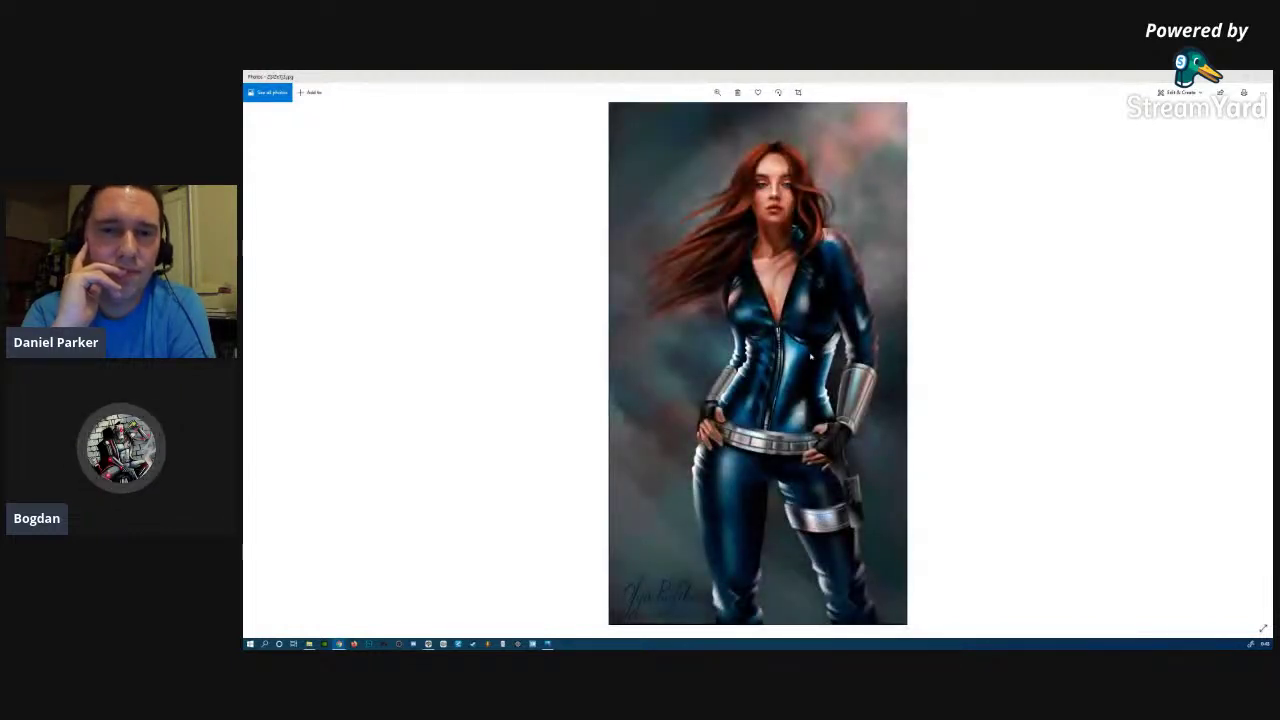
click(716, 92)
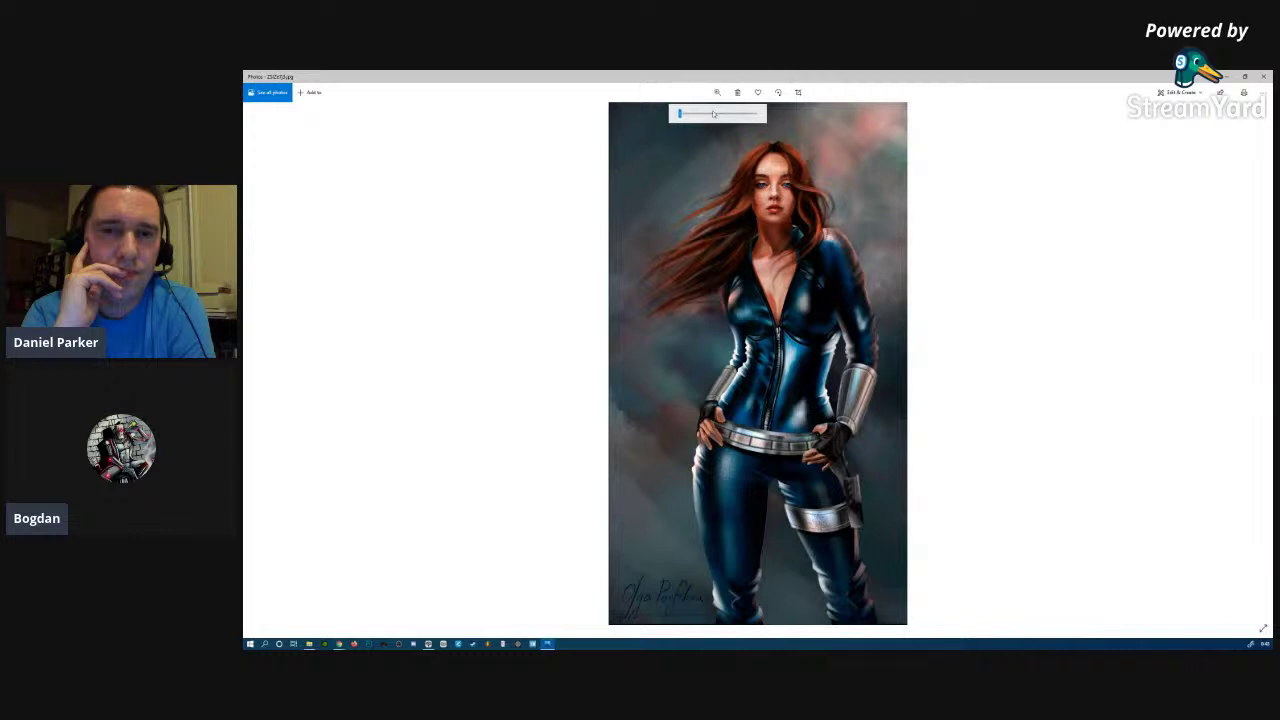
click(712, 113)
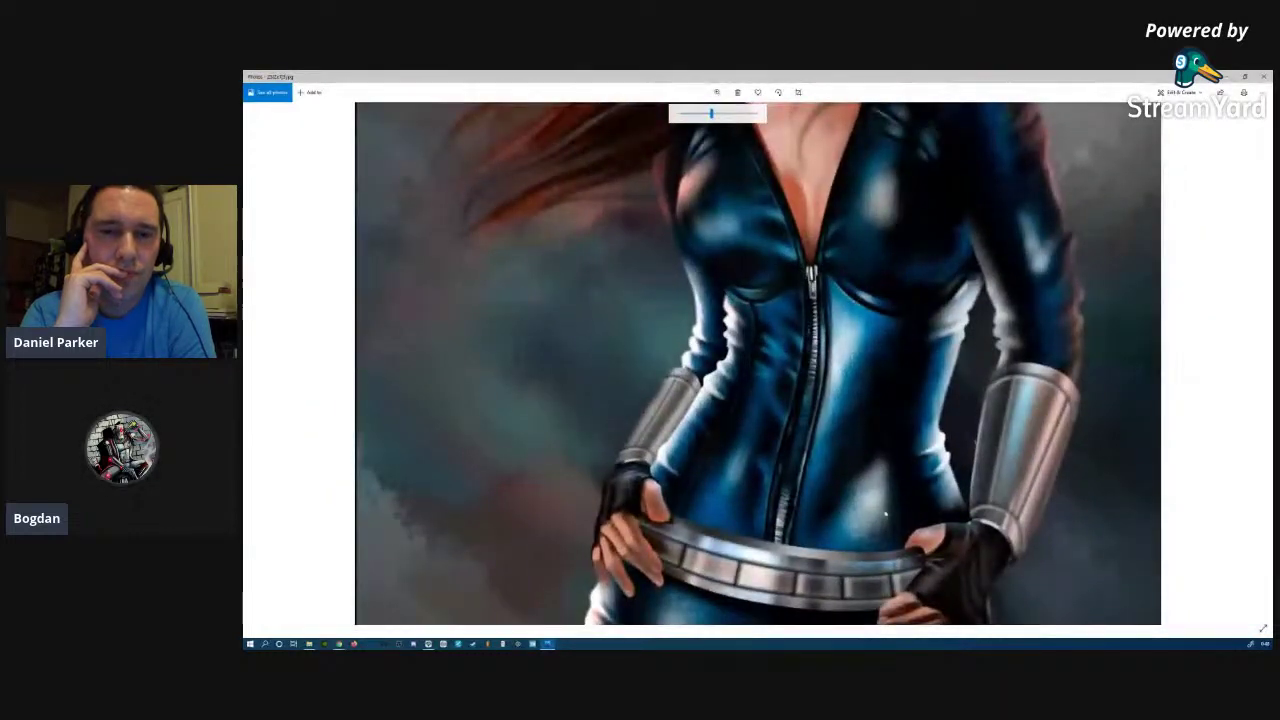
drag(711, 113, 689, 115)
drag(606, 229, 616, 323)
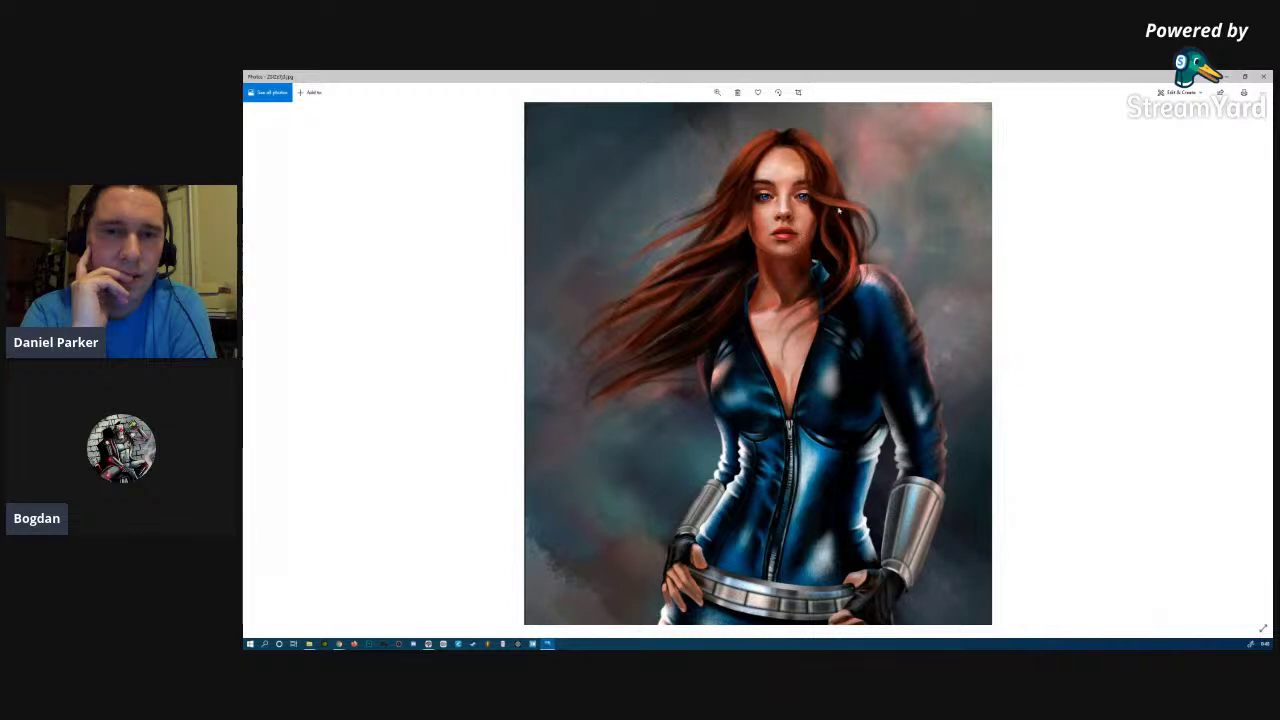
Close the reference picture and return to the pencil drawing, showing the figure from the face down to the legs.
click(1264, 76)
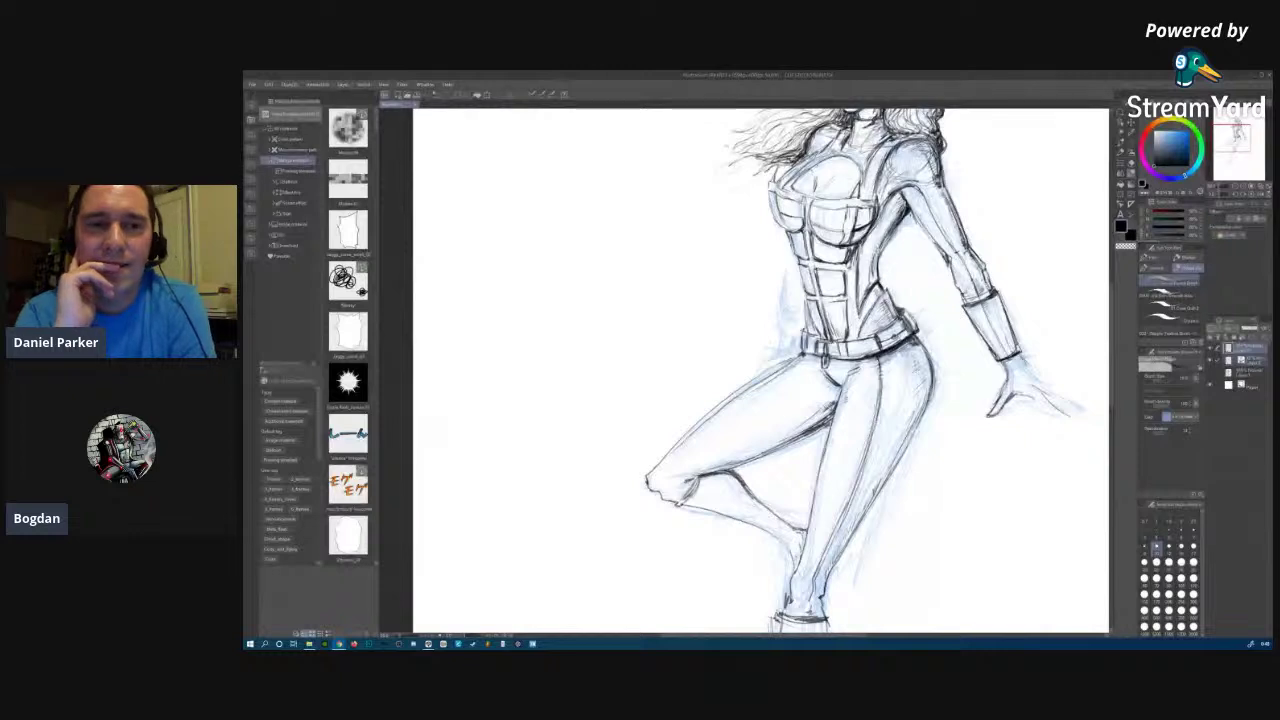
scroll(1112, 348, up, 3)
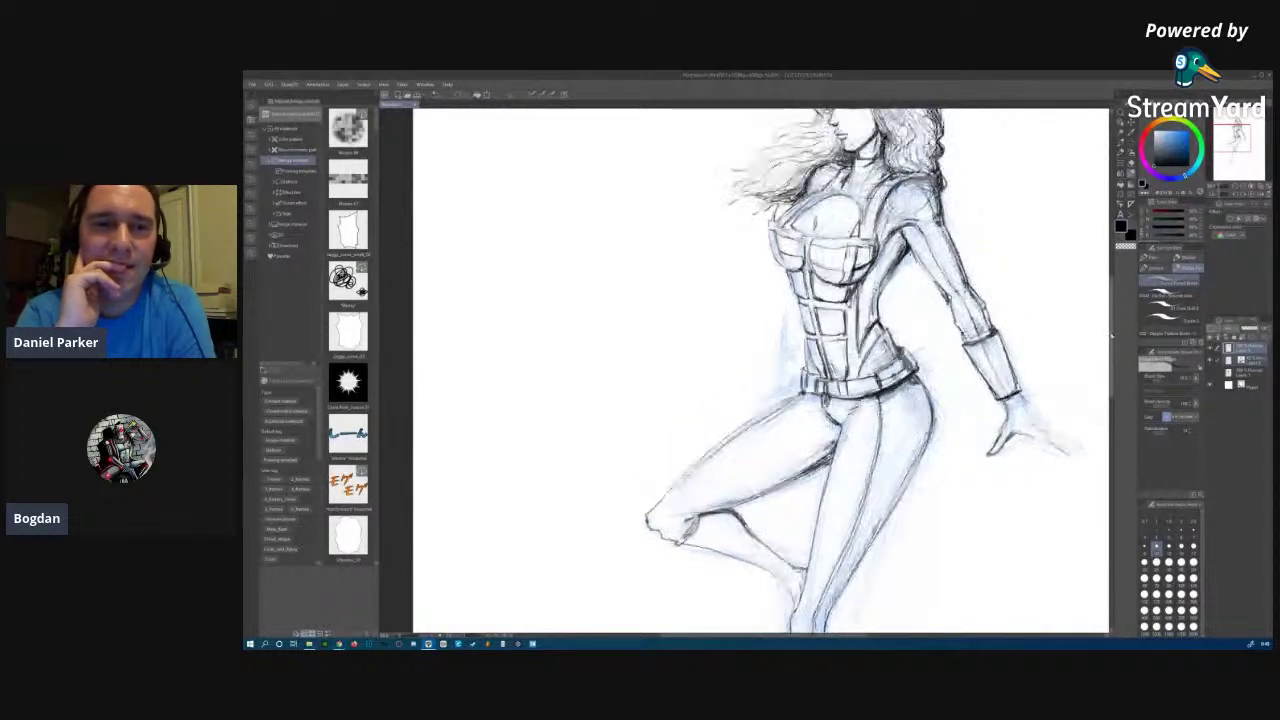